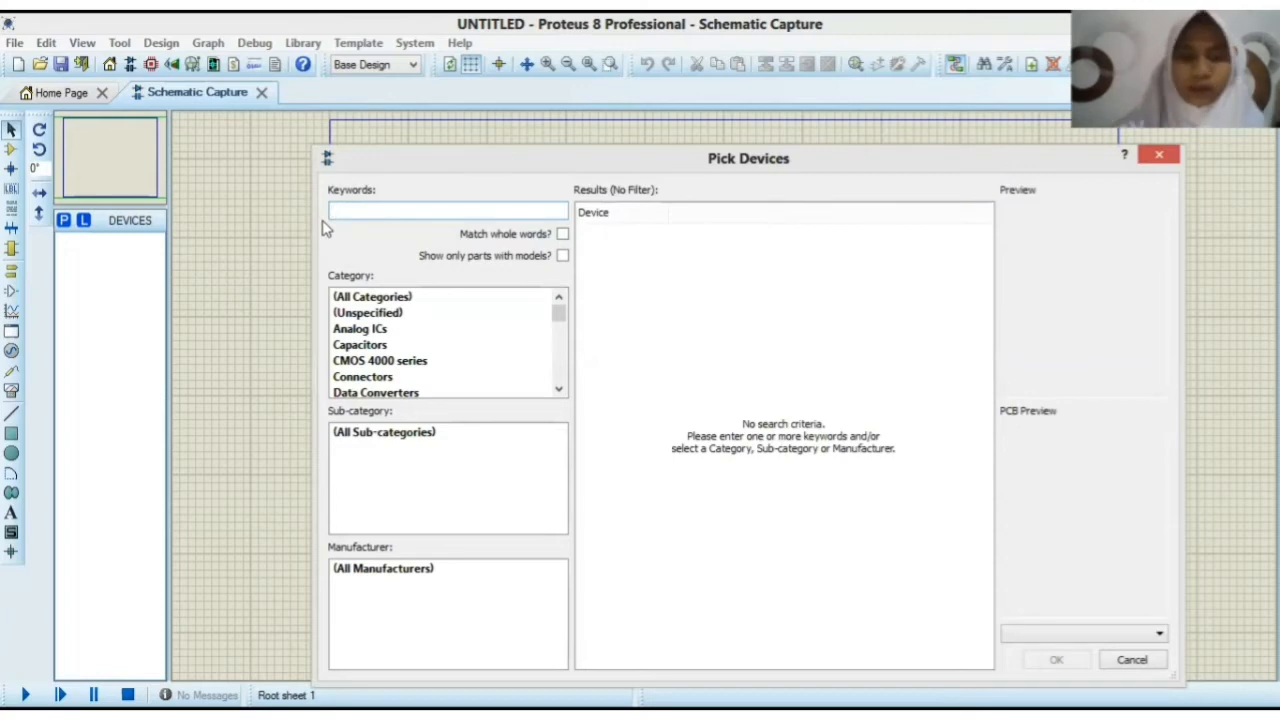
Step: Find the NAND and NOT gates in the component library and add both to the device list
{"action": "type", "text": "a"}
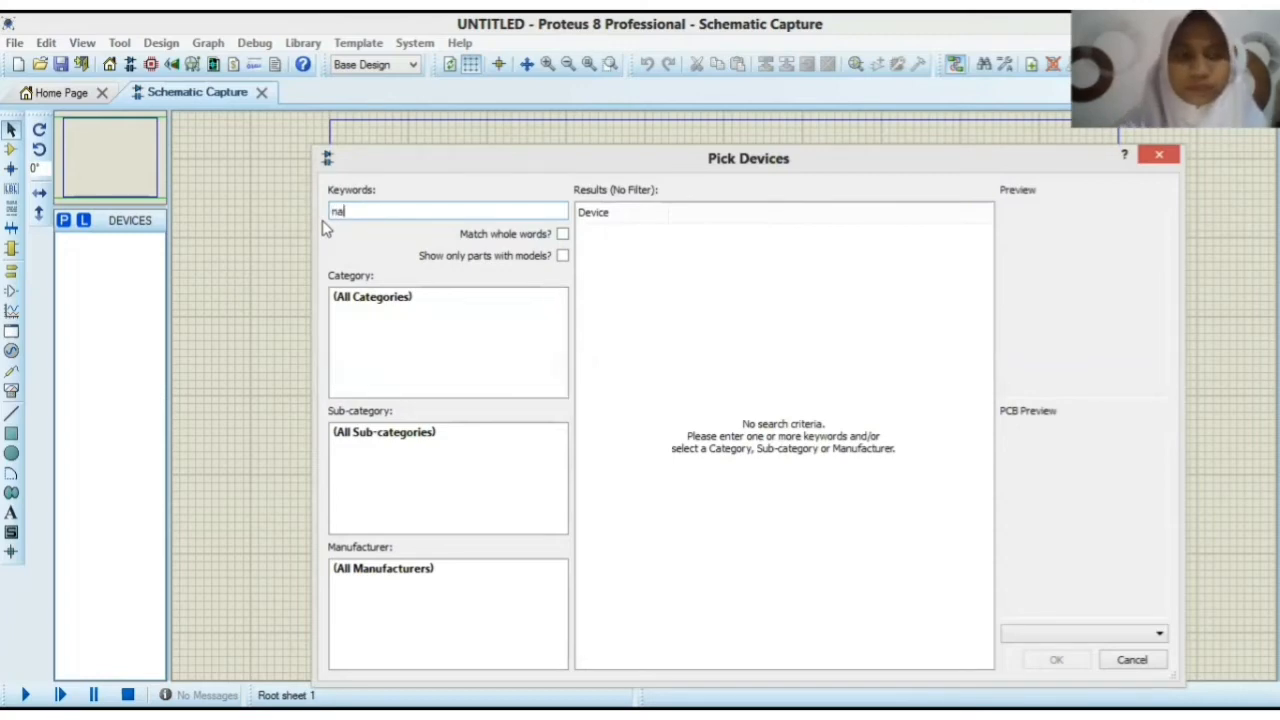
{"action": "type", "text": "nd"}
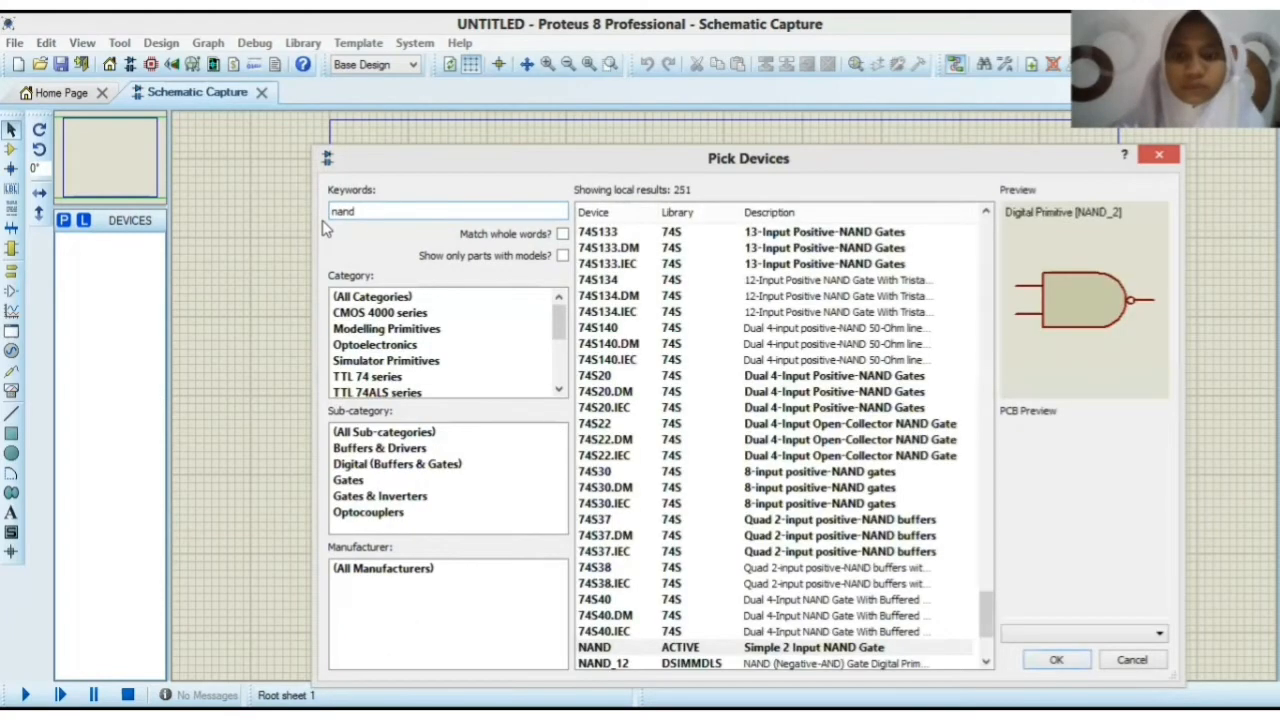
{"action": "key", "text": "Return"}
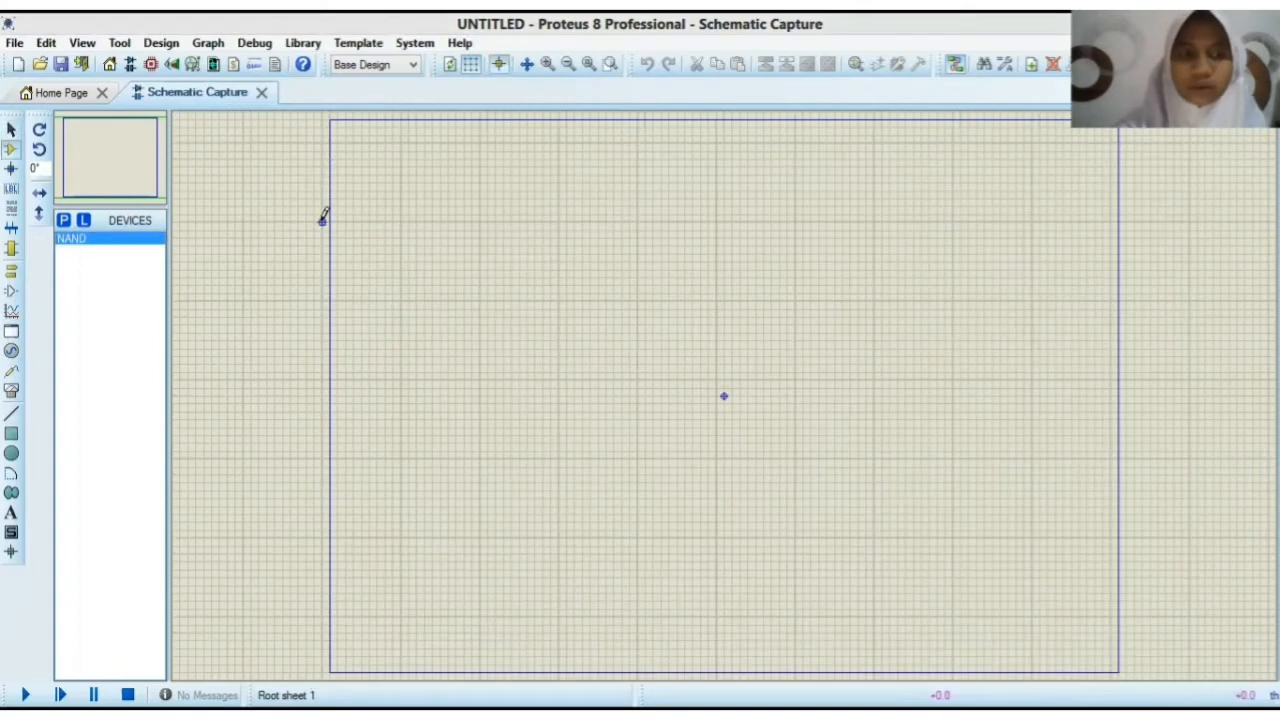
{"action": "type", "text": "pno"}
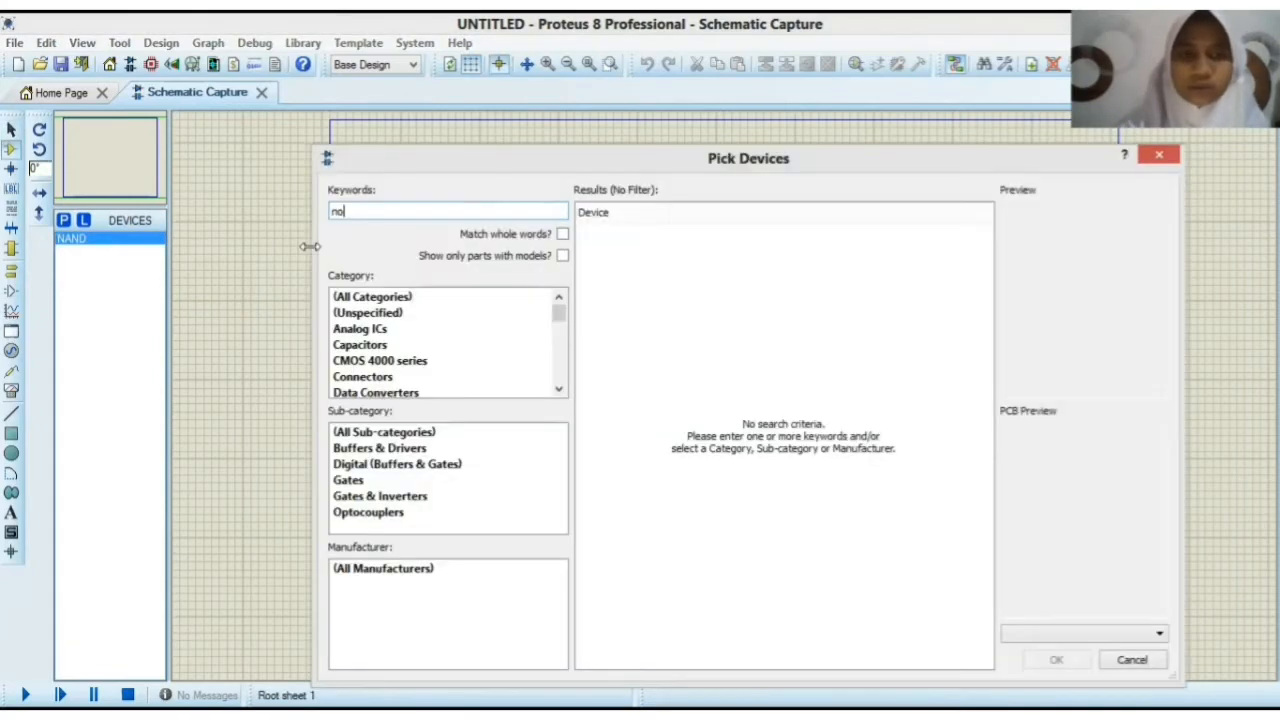
{"action": "type", "text": "t"}
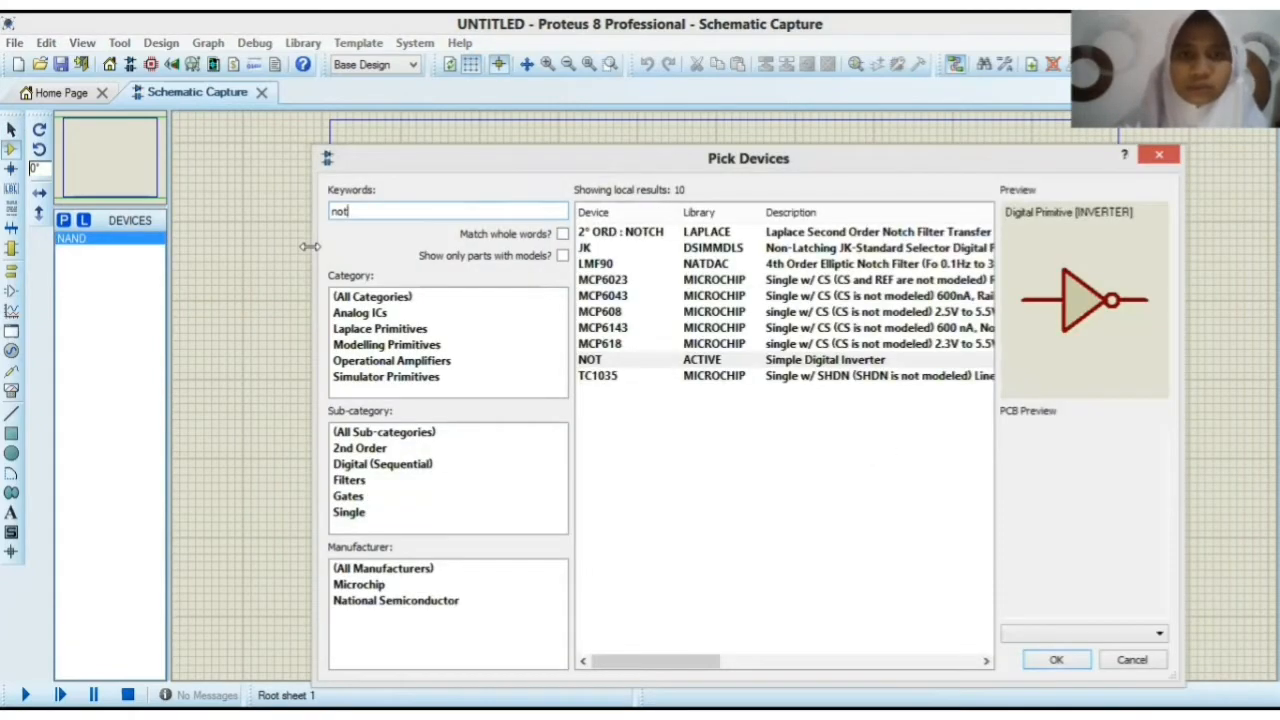
{"action": "key", "text": "Return"}
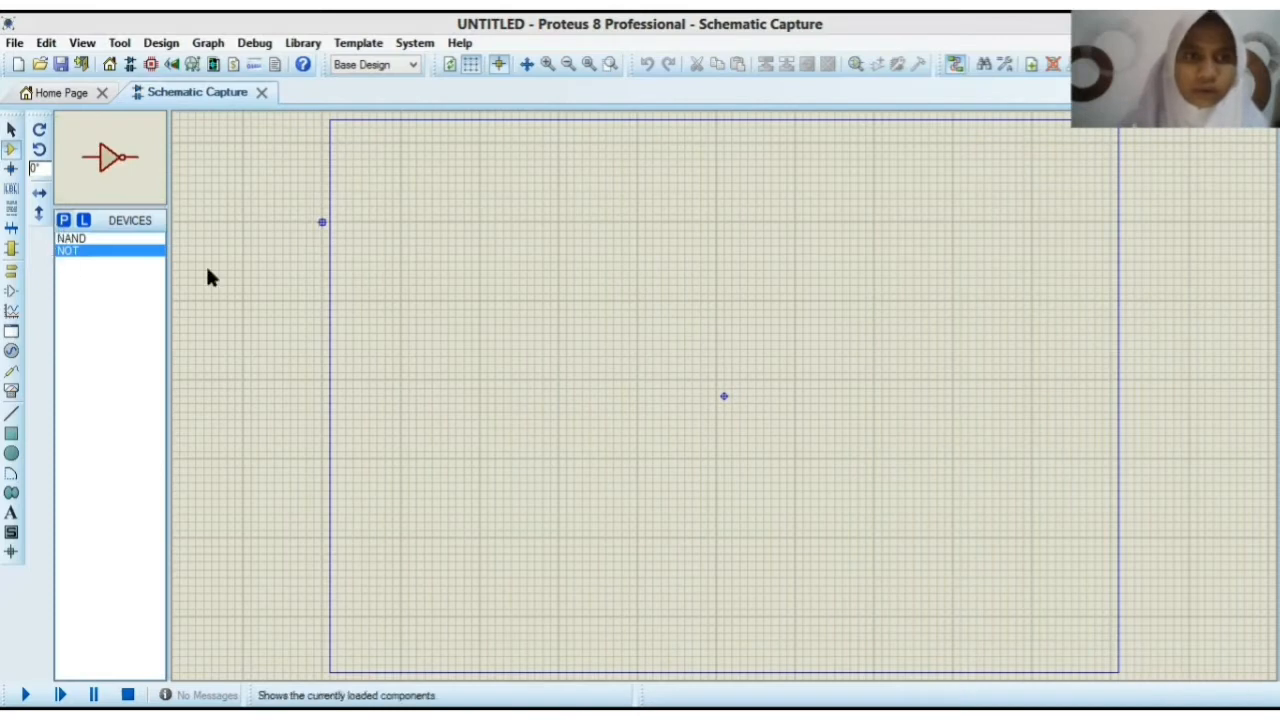
Step: Find the NOR gate in the component library and add it to the device list
{"action": "type", "text": "pno"}
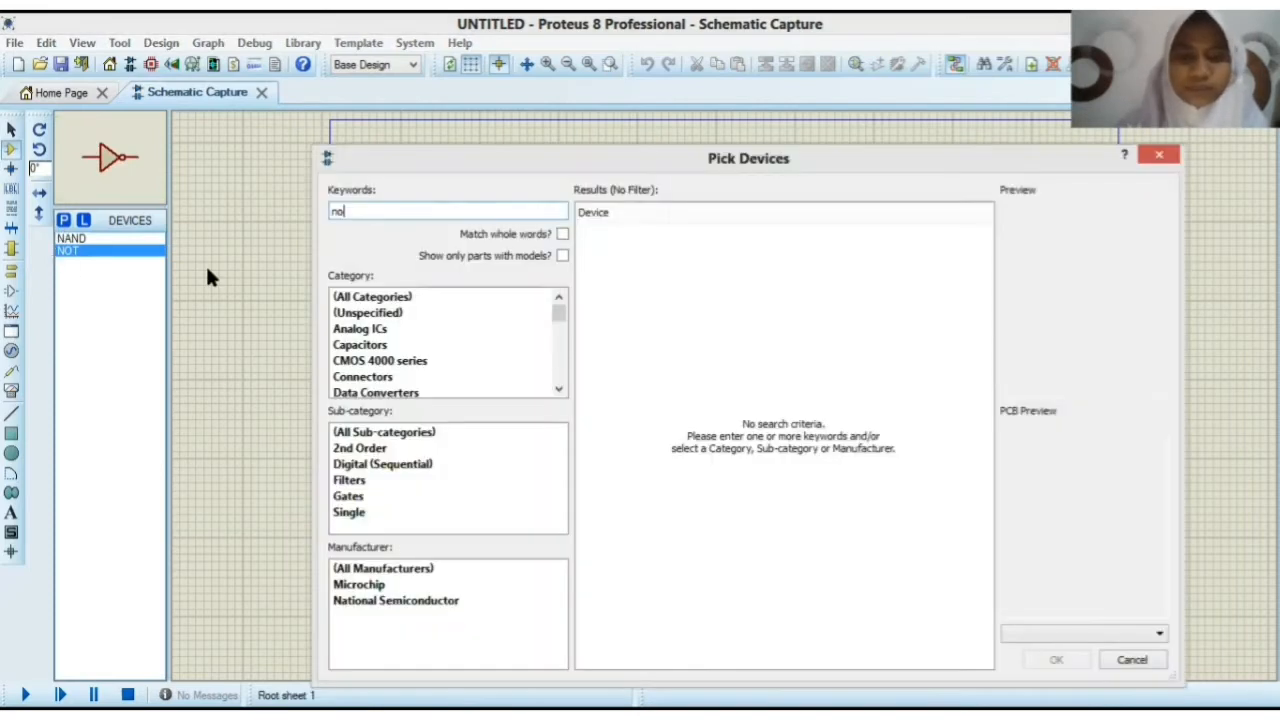
{"action": "type", "text": "r"}
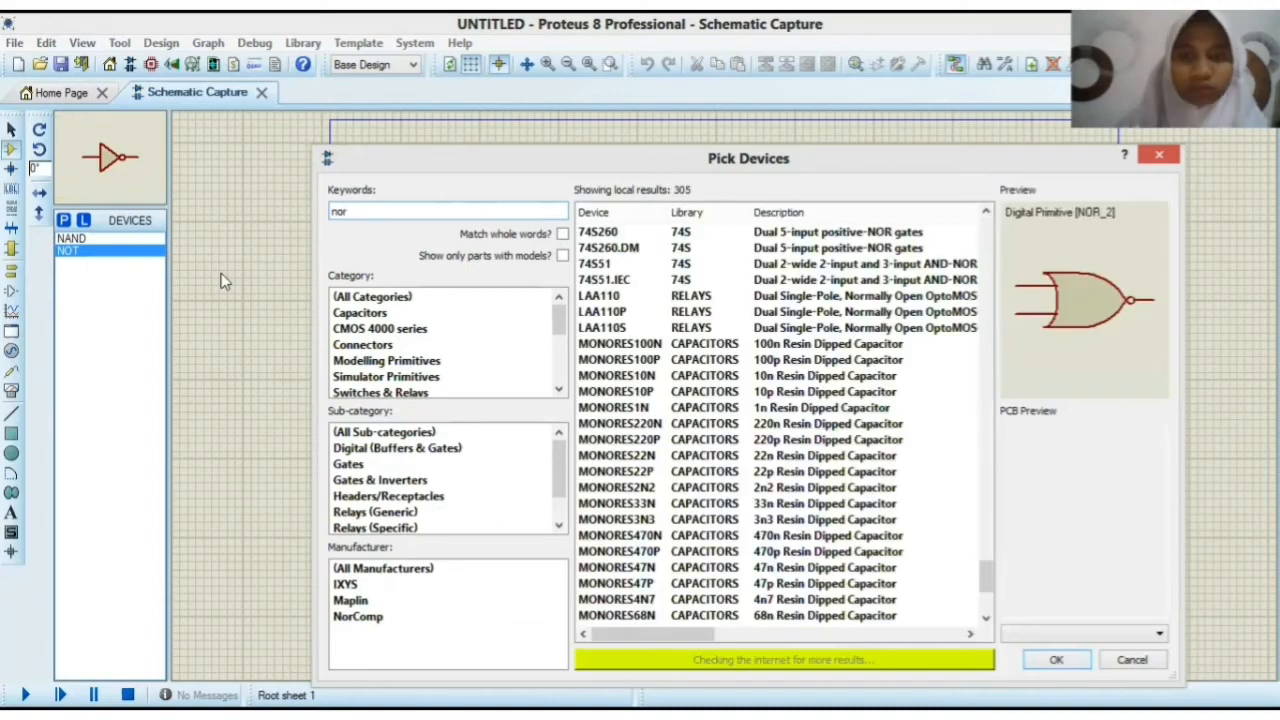
{"action": "key", "text": "Return"}
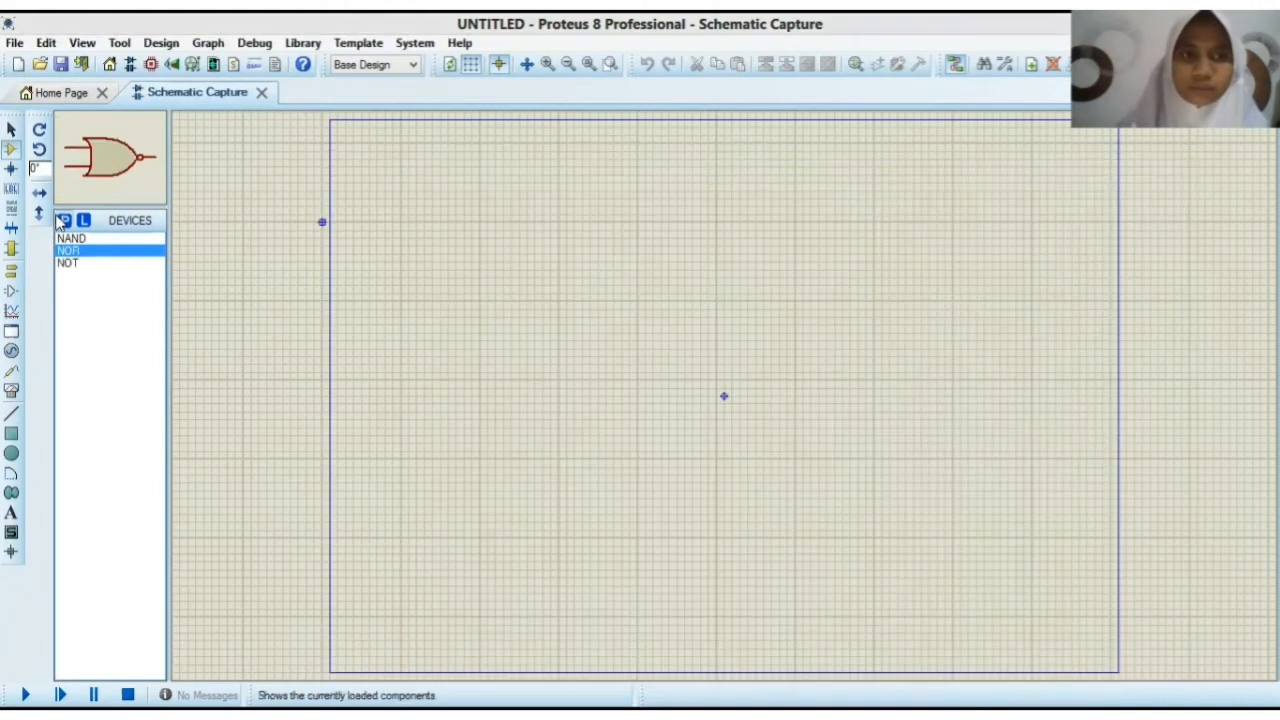
Step: Add the LOGICPROBE and LOGICSTATE components from the library to the device list
{"action": "type", "text": "plo"}
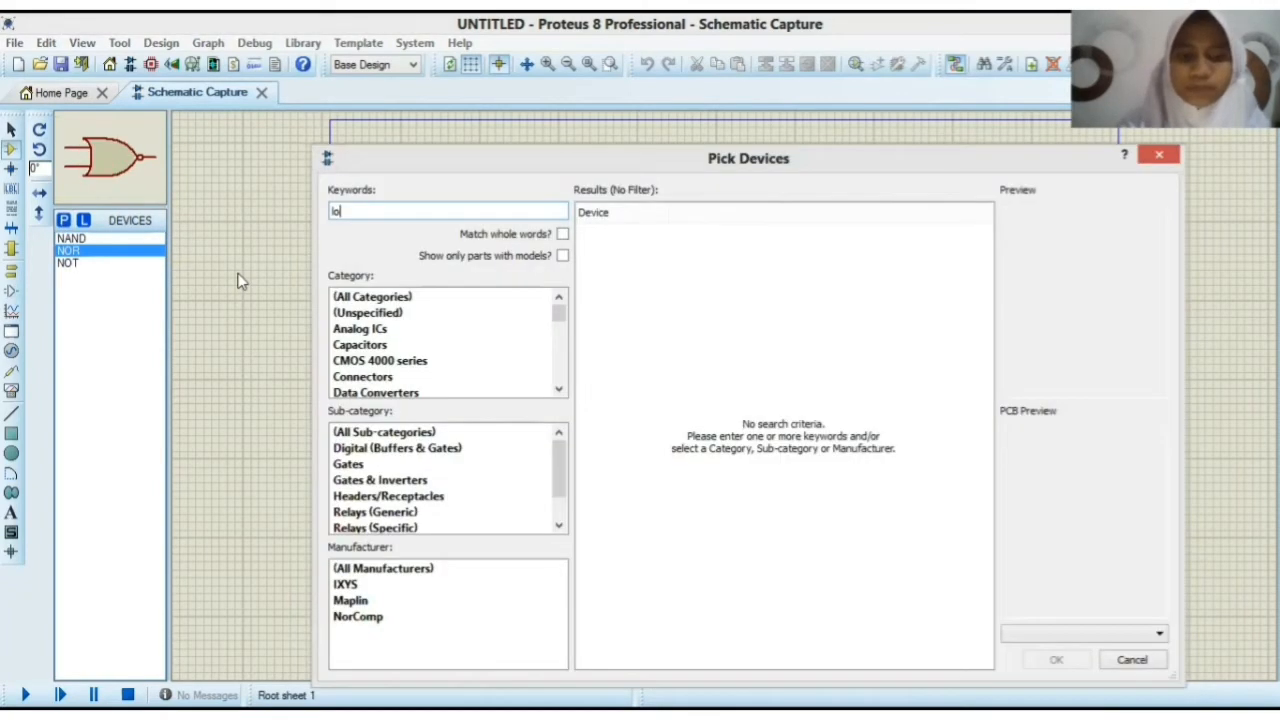
{"action": "type", "text": "gicprobe"}
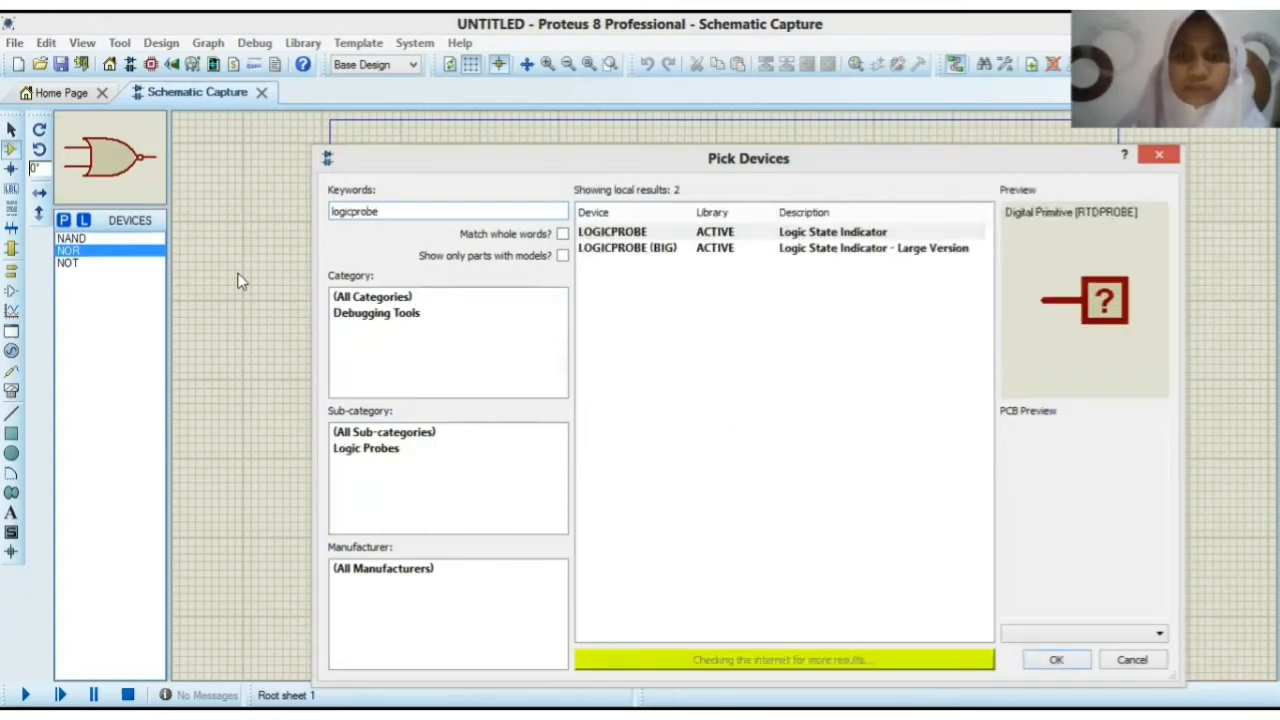
{"action": "key", "text": "Return"}
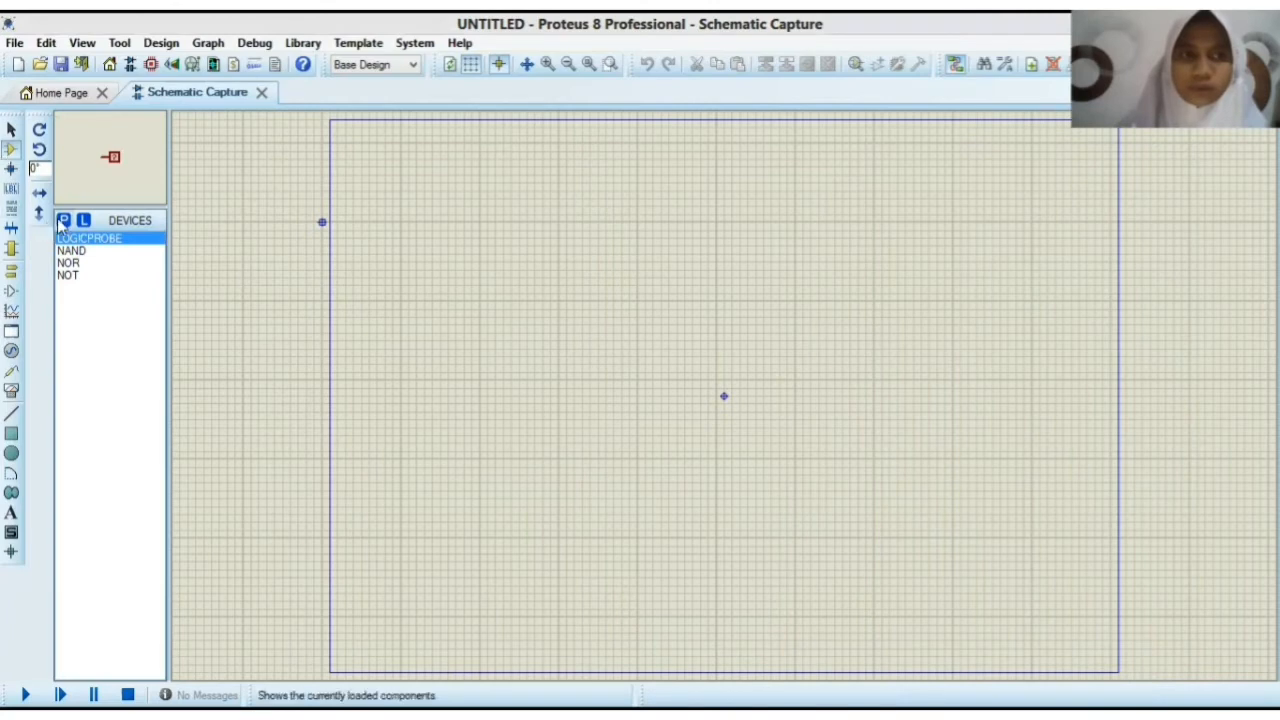
{"action": "type", "text": "plo"}
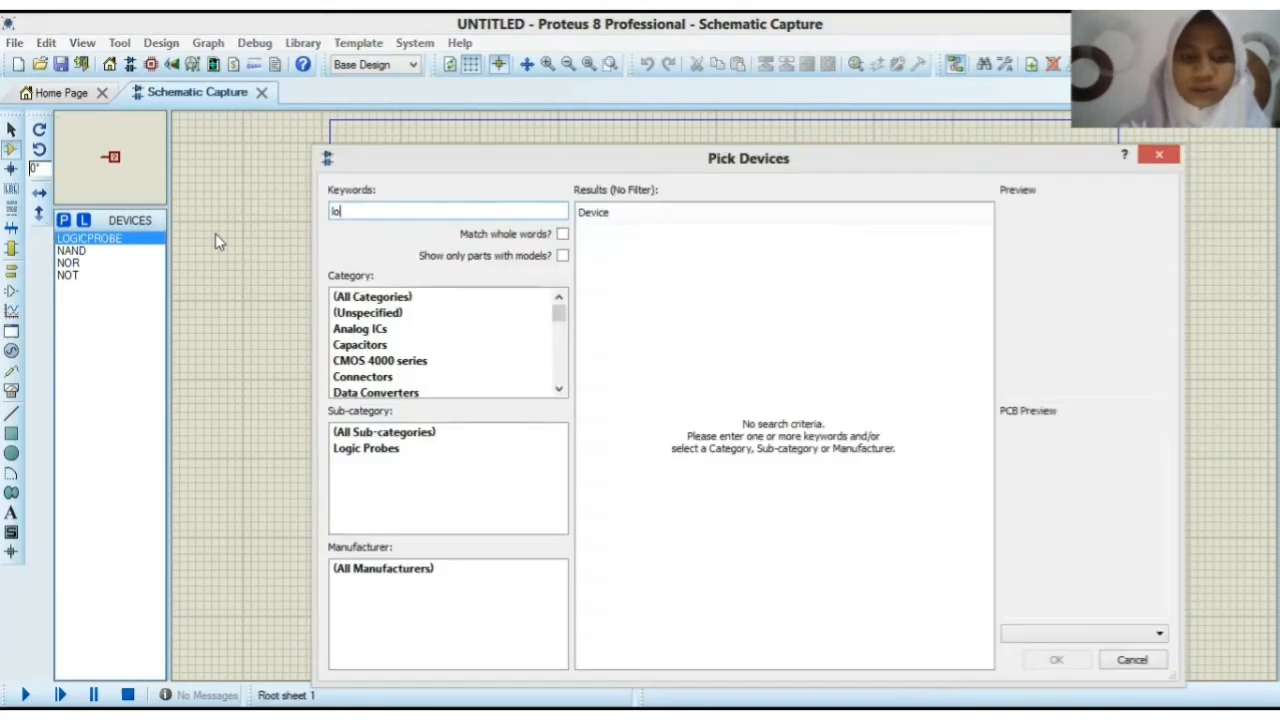
{"action": "type", "text": "gicstate"}
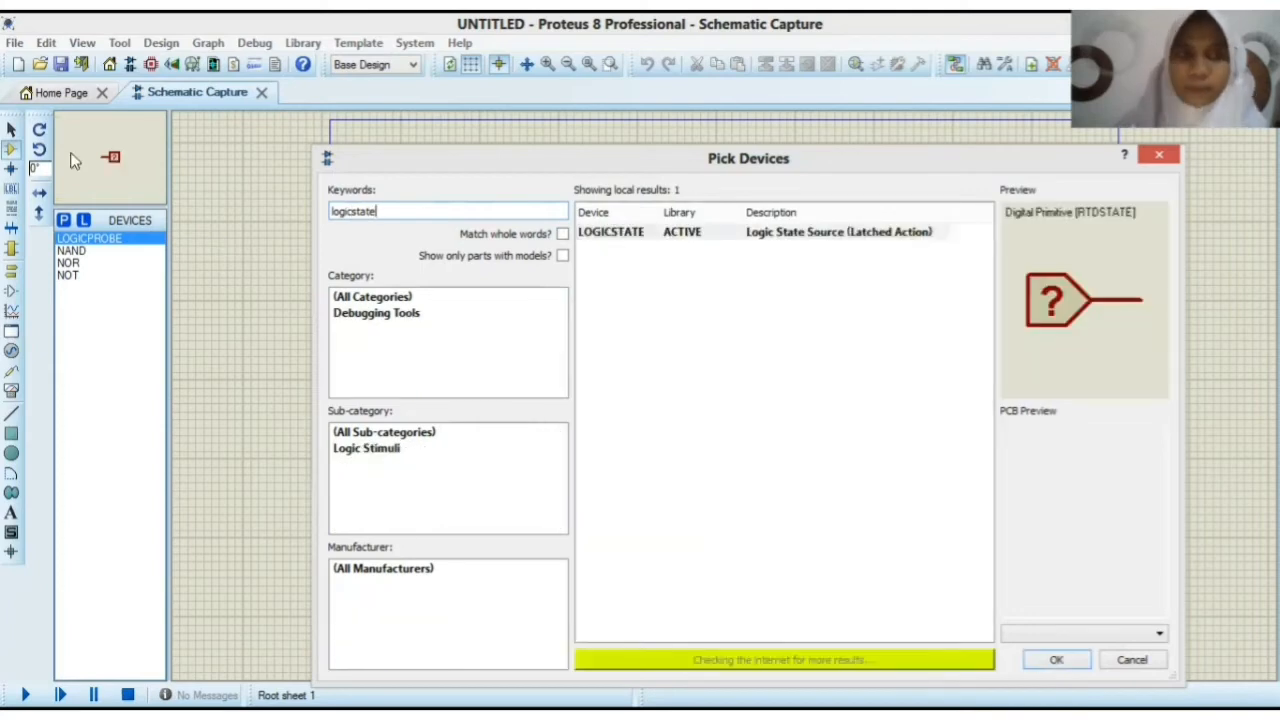
{"action": "key", "text": "Return"}
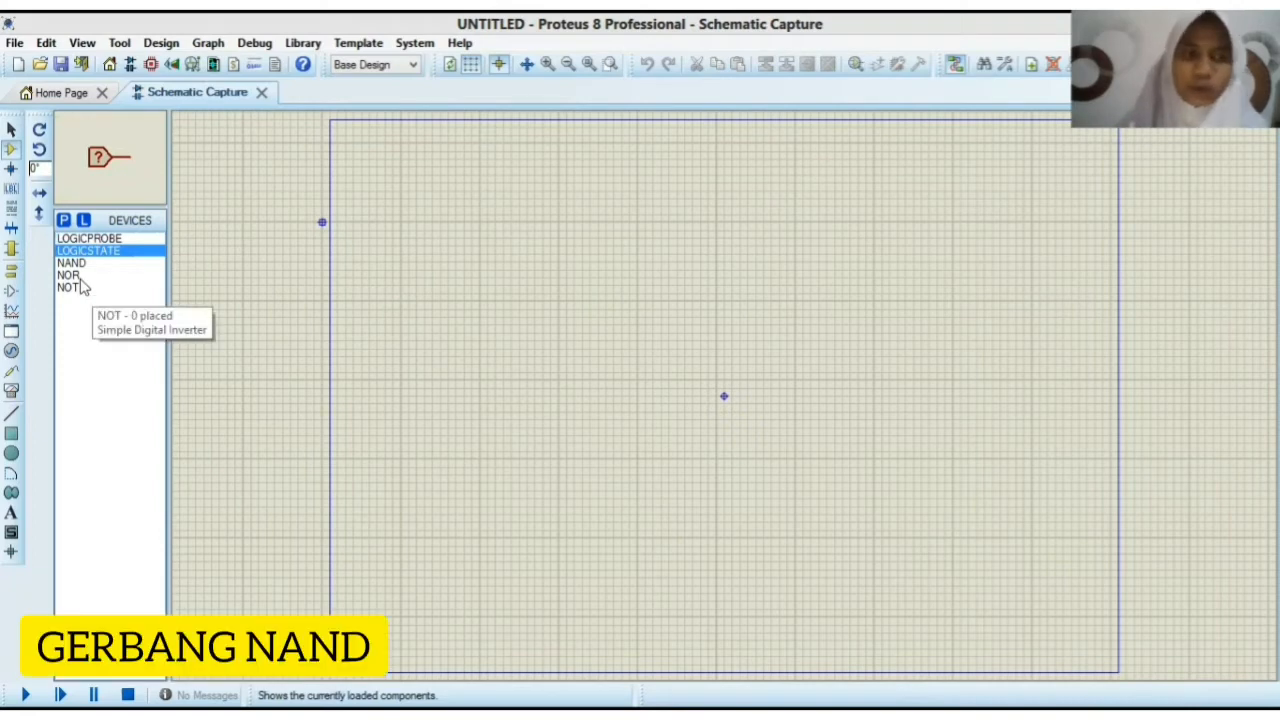
Step: Place two LOGICSTATE inputs, one above the other, near the upper-left corner of the sheet
{"action": "left_click", "coordinate": [109, 239]}
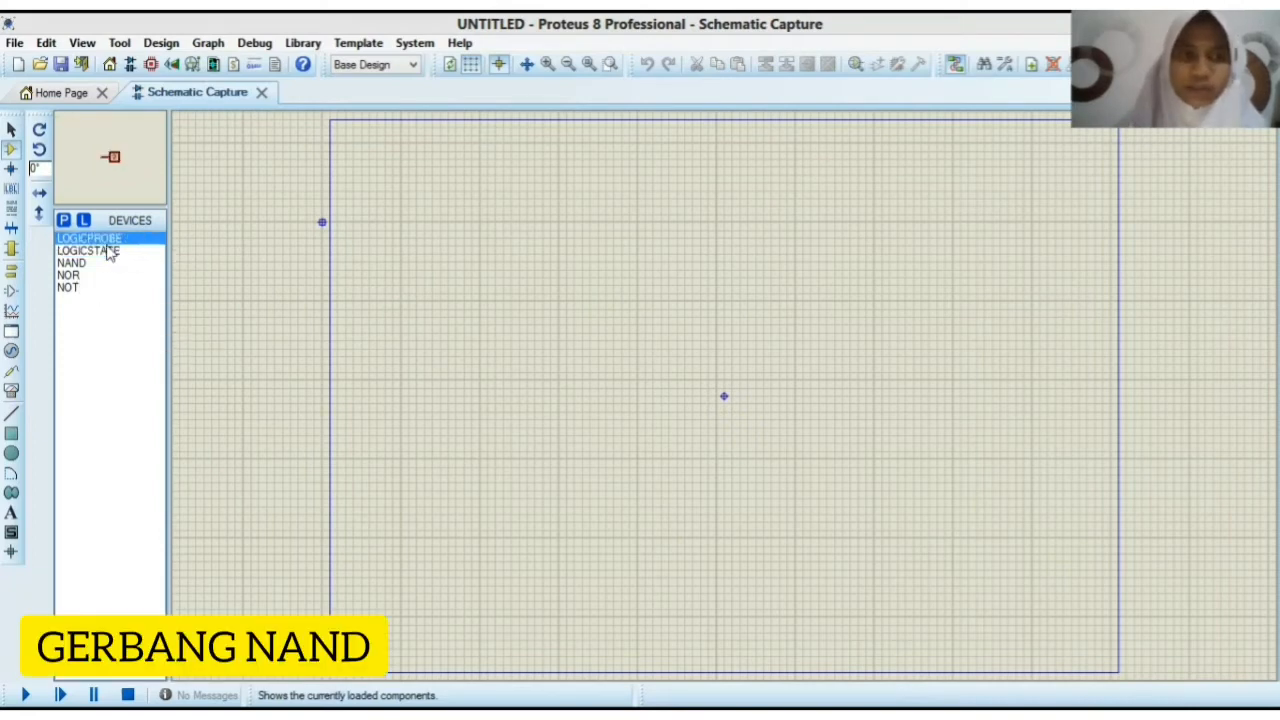
{"action": "left_click", "coordinate": [109, 250]}
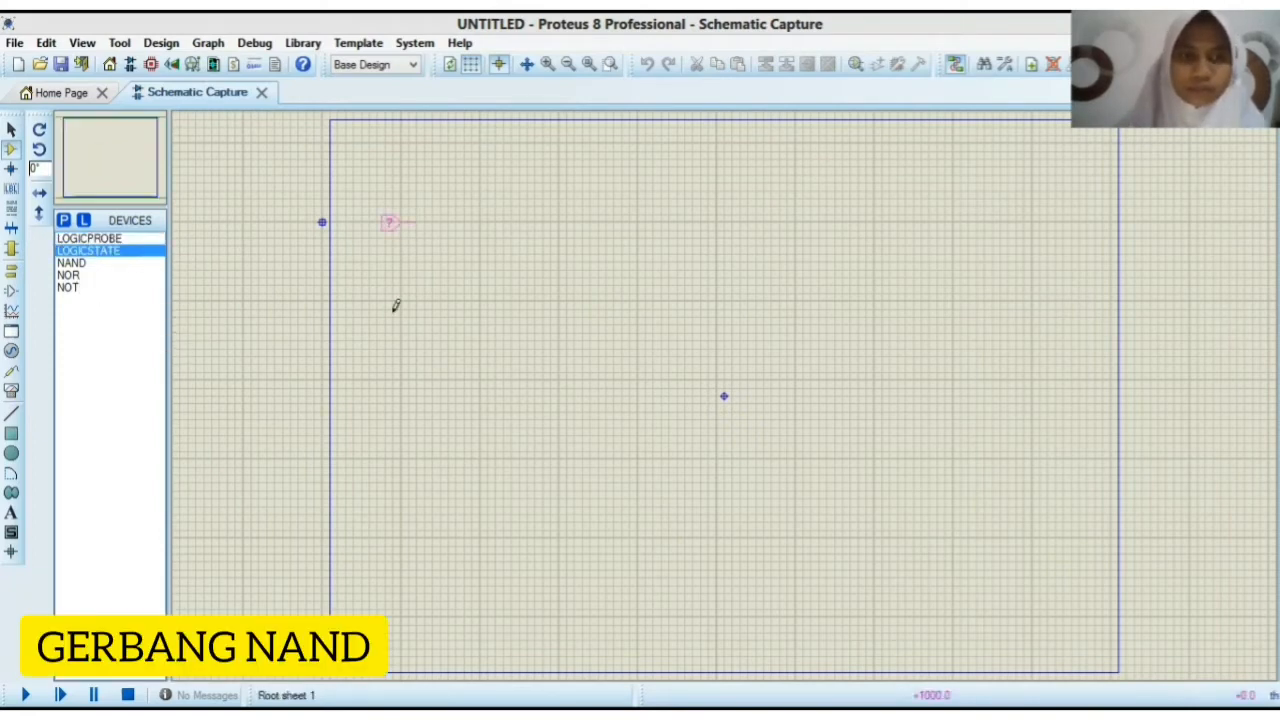
{"action": "left_click", "coordinate": [392, 222]}
{"action": "left_click", "coordinate": [392, 302]}
Step: Place a NAND gate to the right of the two logic states and a LOGICPROBE beyond its output
{"action": "left_click", "coordinate": [72, 262]}
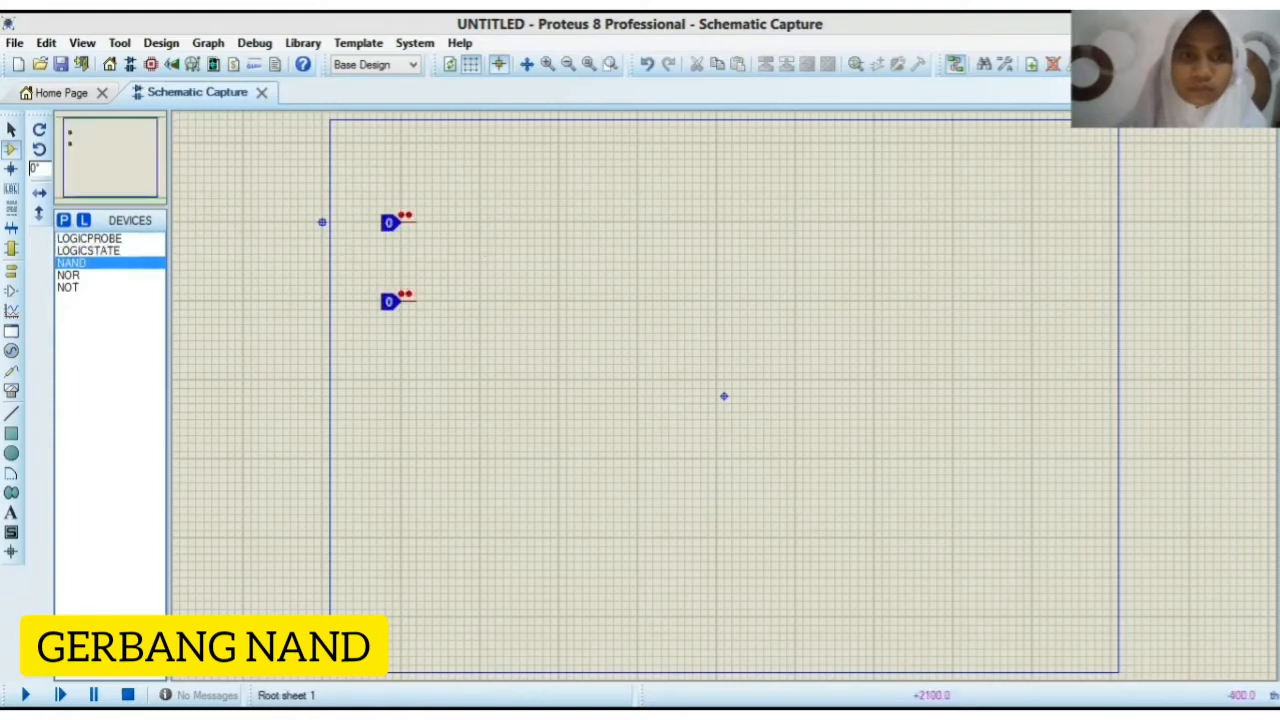
{"action": "left_click", "coordinate": [466, 243]}
{"action": "left_click", "coordinate": [466, 243]}
{"action": "left_click", "coordinate": [128, 240]}
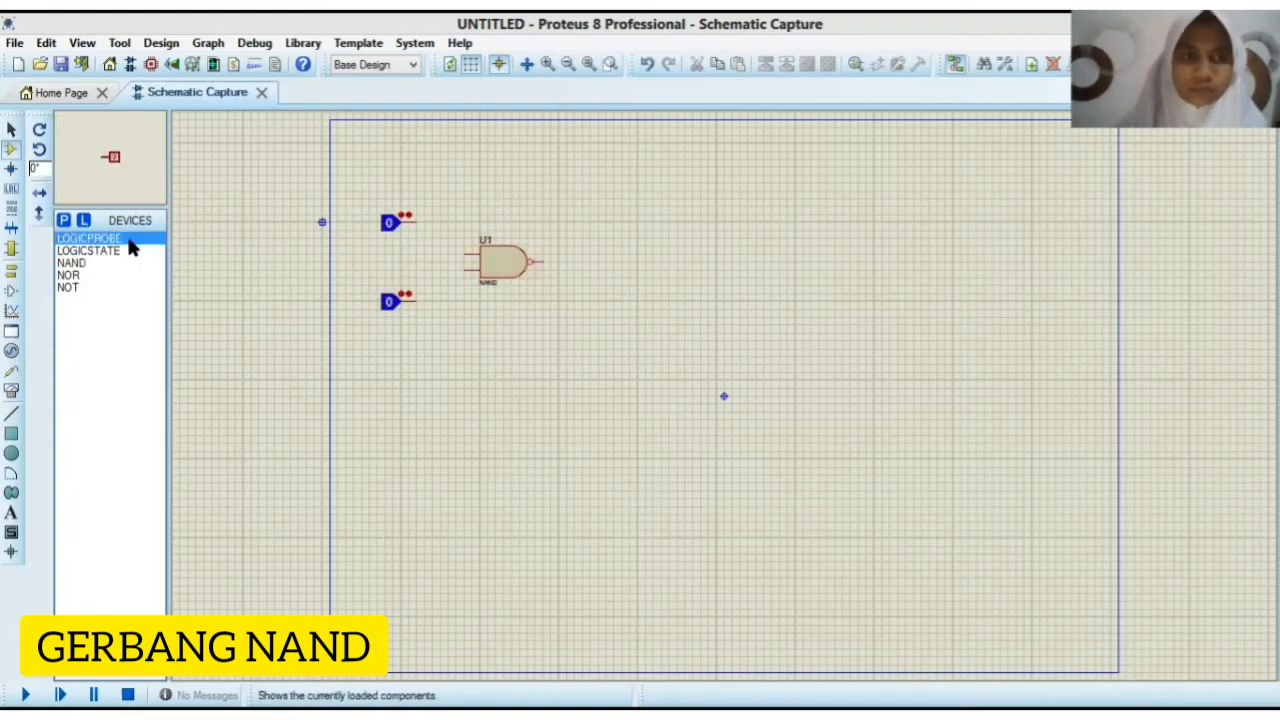
{"action": "left_click", "coordinate": [657, 258]}
Step: Wire the NAND gate's output to the logic probe and each logic state to its own gate input
{"action": "left_click", "coordinate": [543, 262]}
{"action": "left_click", "coordinate": [656, 261]}
{"action": "left_click", "coordinate": [416, 222]}
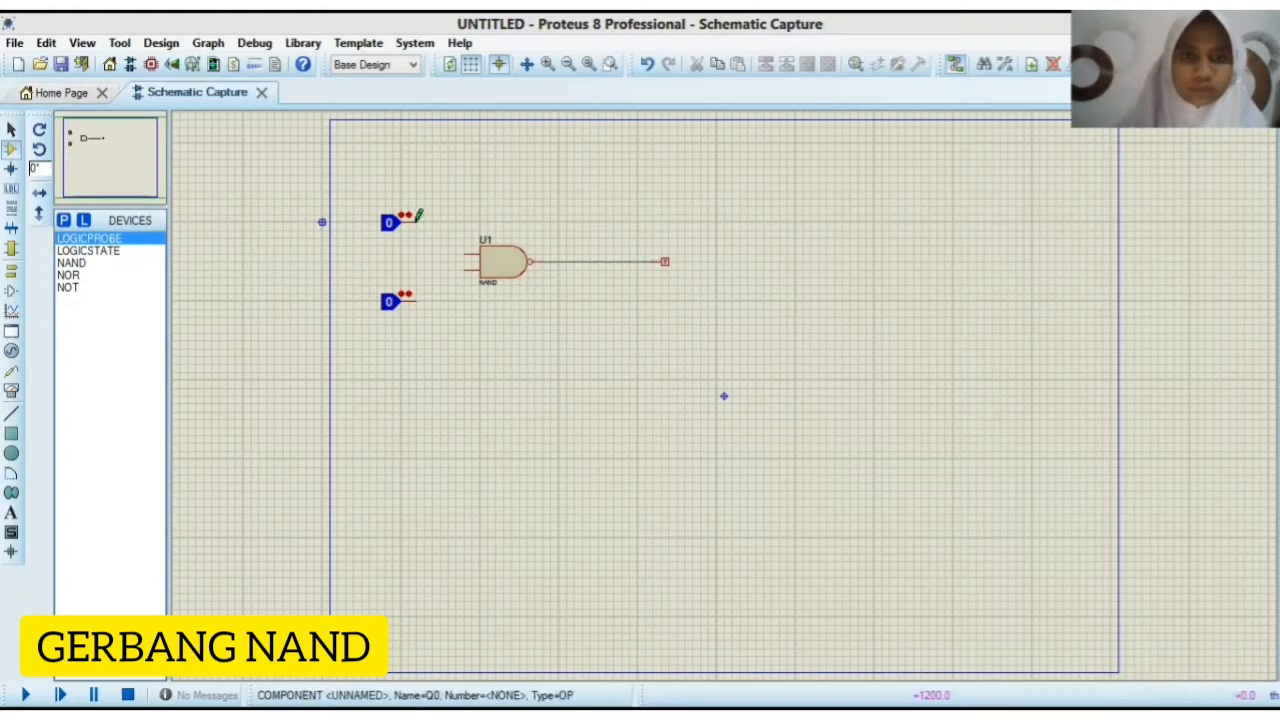
{"action": "left_click", "coordinate": [468, 254]}
{"action": "left_click", "coordinate": [418, 299]}
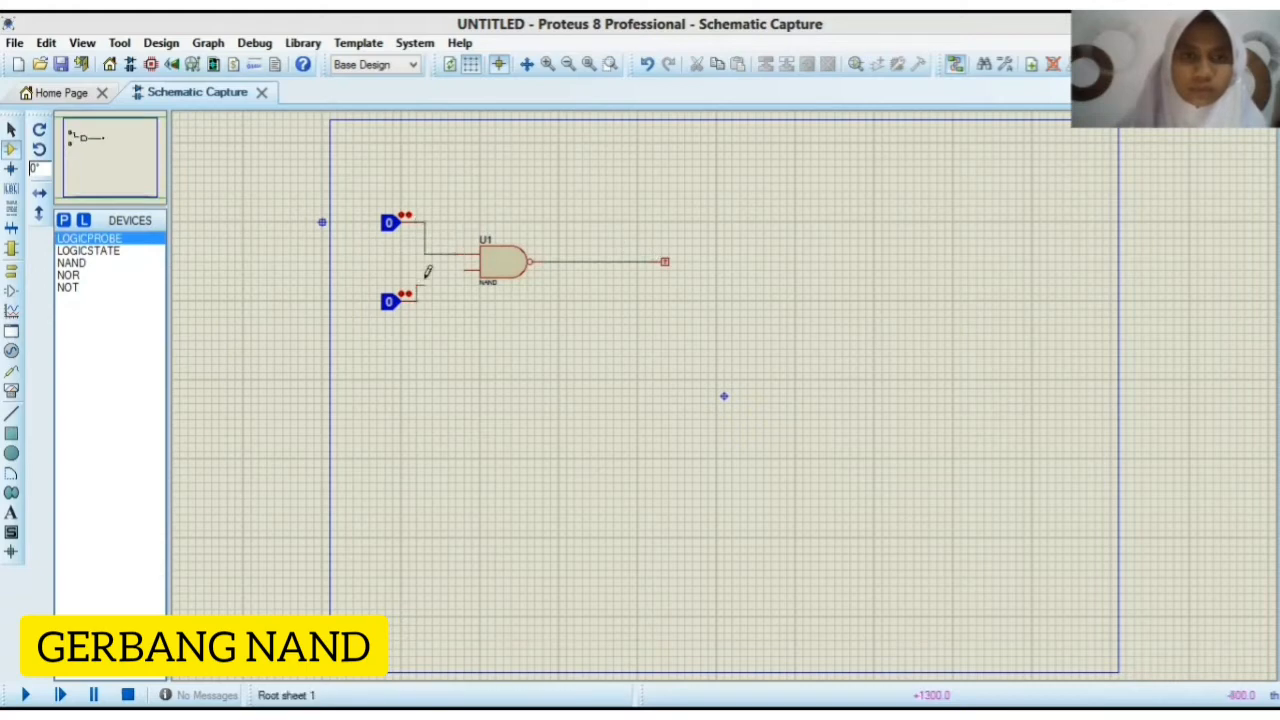
{"action": "left_click", "coordinate": [463, 268]}
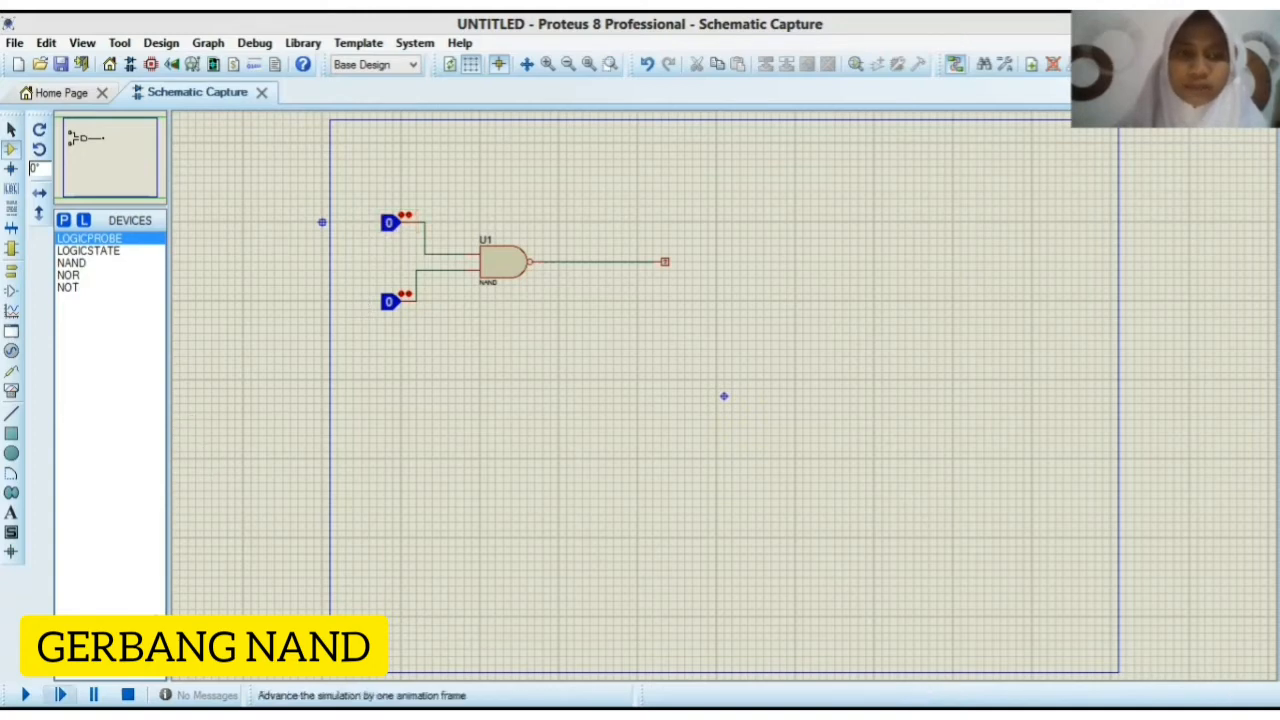
Step: Run the simulation and test the NAND gate with upper/lower inputs 1/0, 0/0, 0/1 and 1/1
{"action": "left_click", "coordinate": [60, 694]}
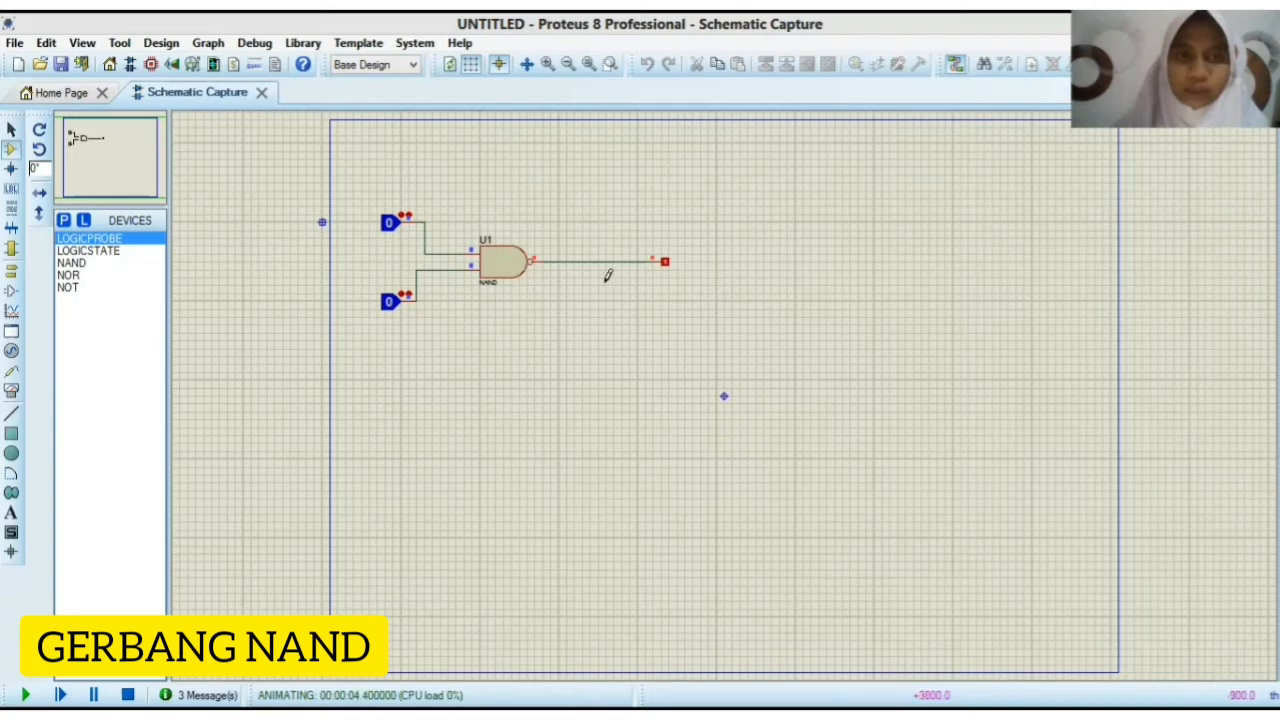
{"action": "left_click", "coordinate": [389, 224]}
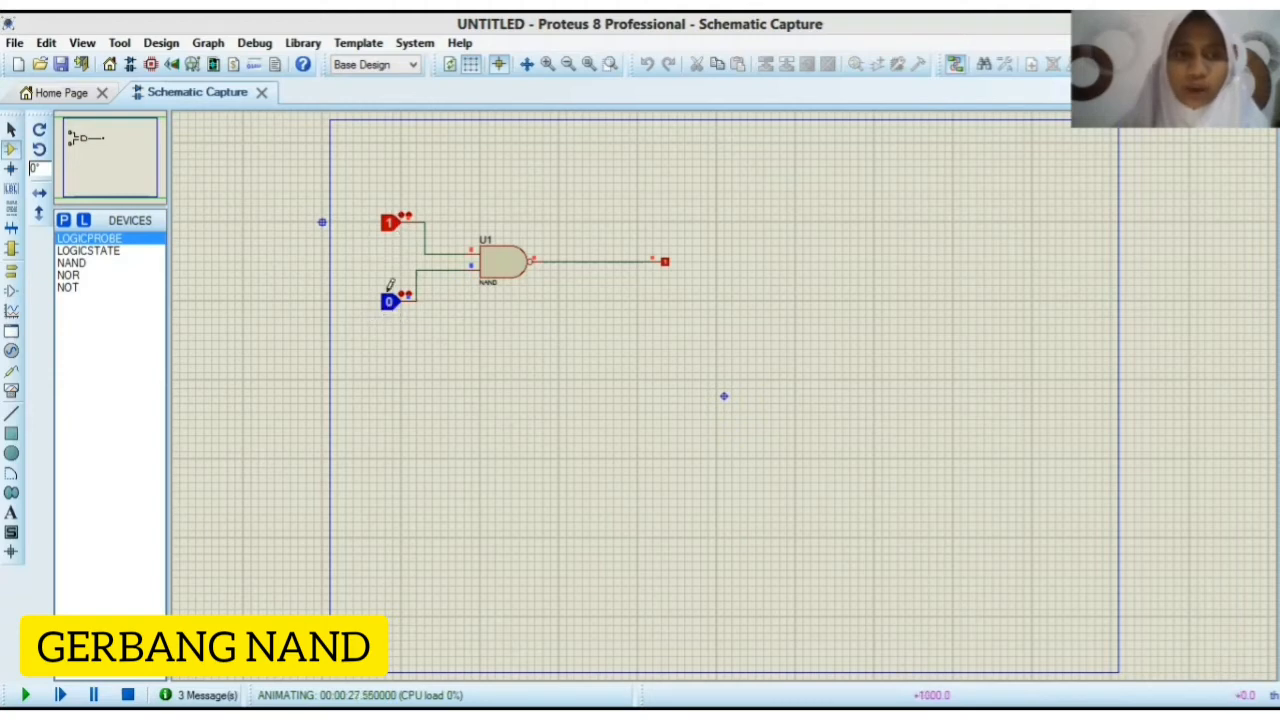
{"action": "left_click", "coordinate": [384, 224]}
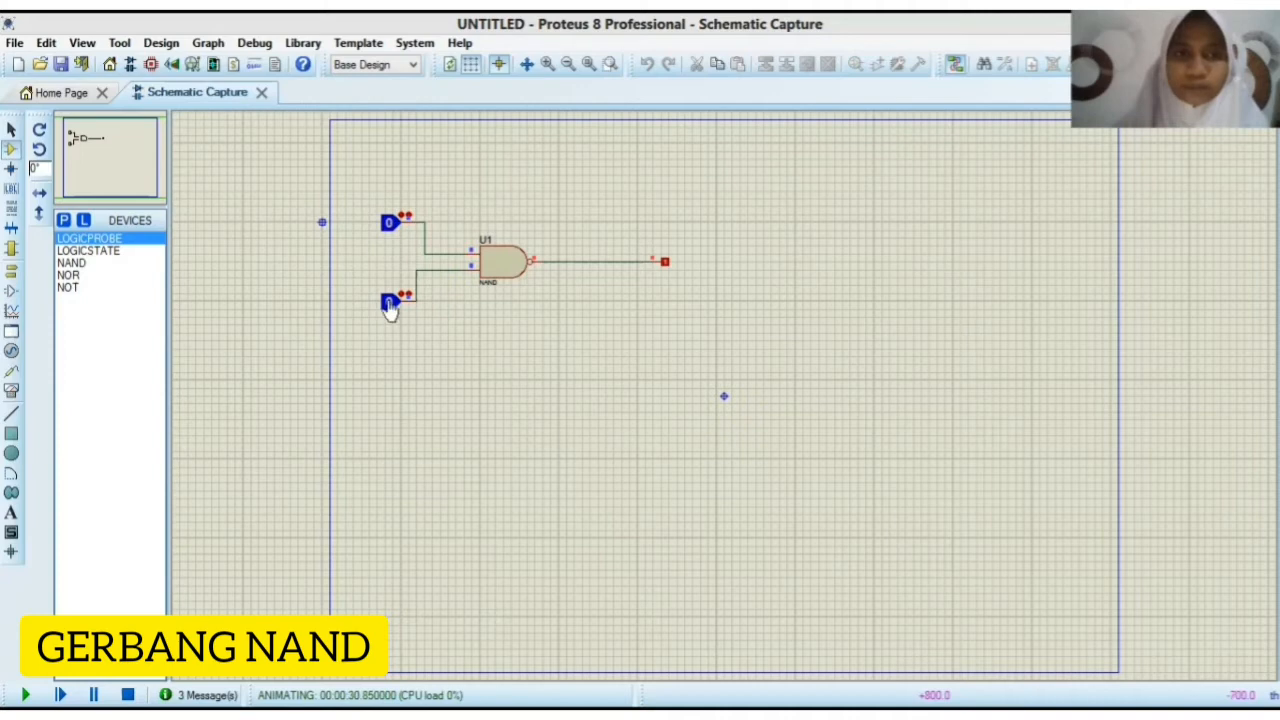
{"action": "left_click", "coordinate": [389, 303]}
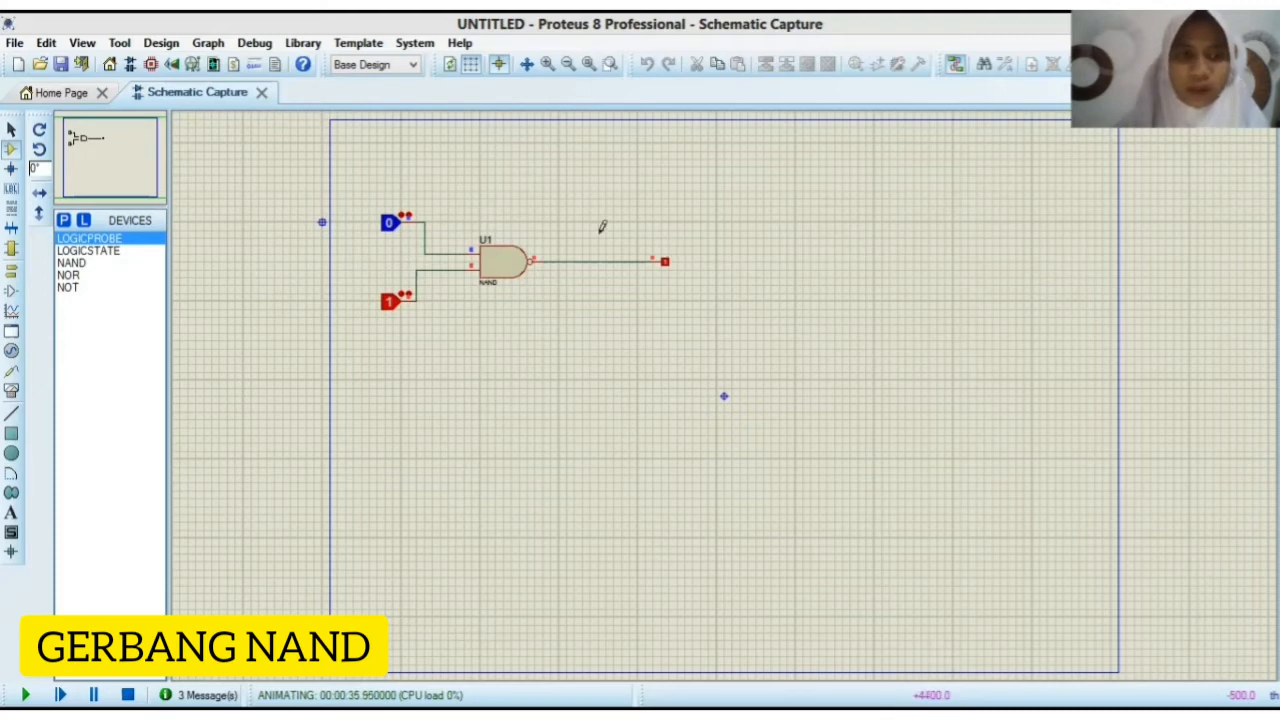
{"action": "left_click", "coordinate": [390, 232]}
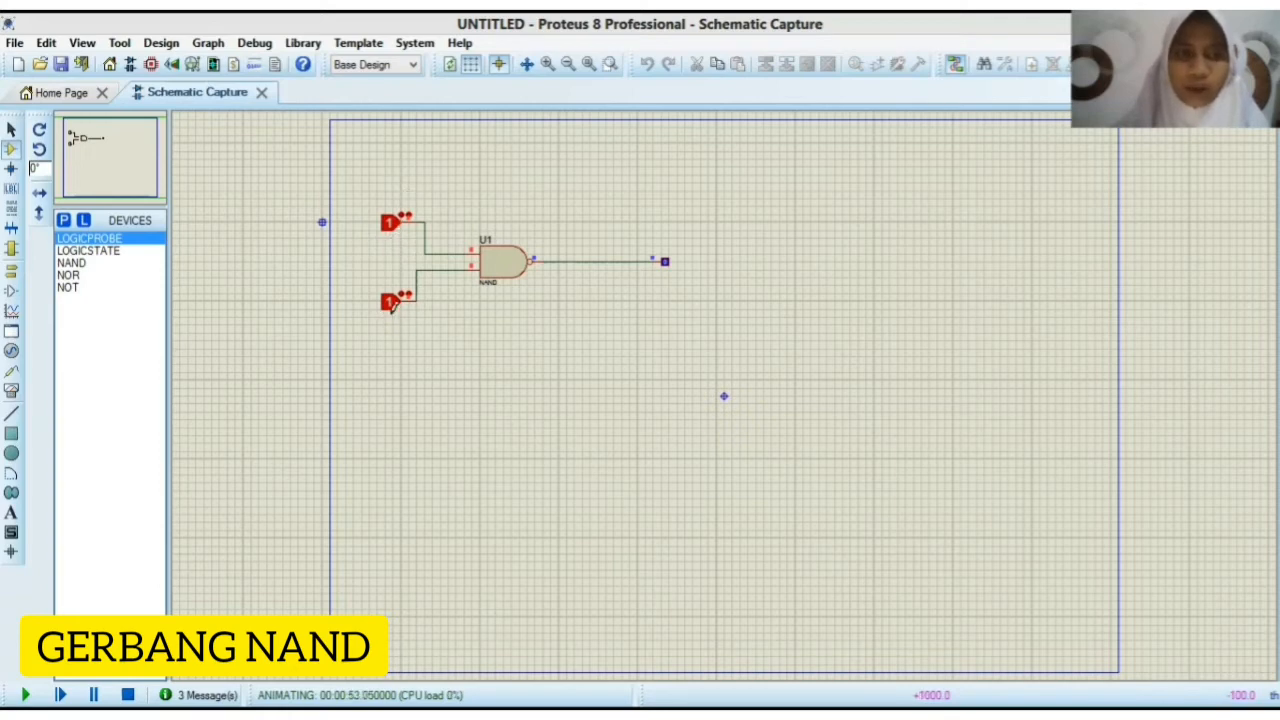
Step: Switch the NAND gate's upper/lower inputs to 0/1 and finally to 1/0 in the running simulation
{"action": "left_click", "coordinate": [391, 223]}
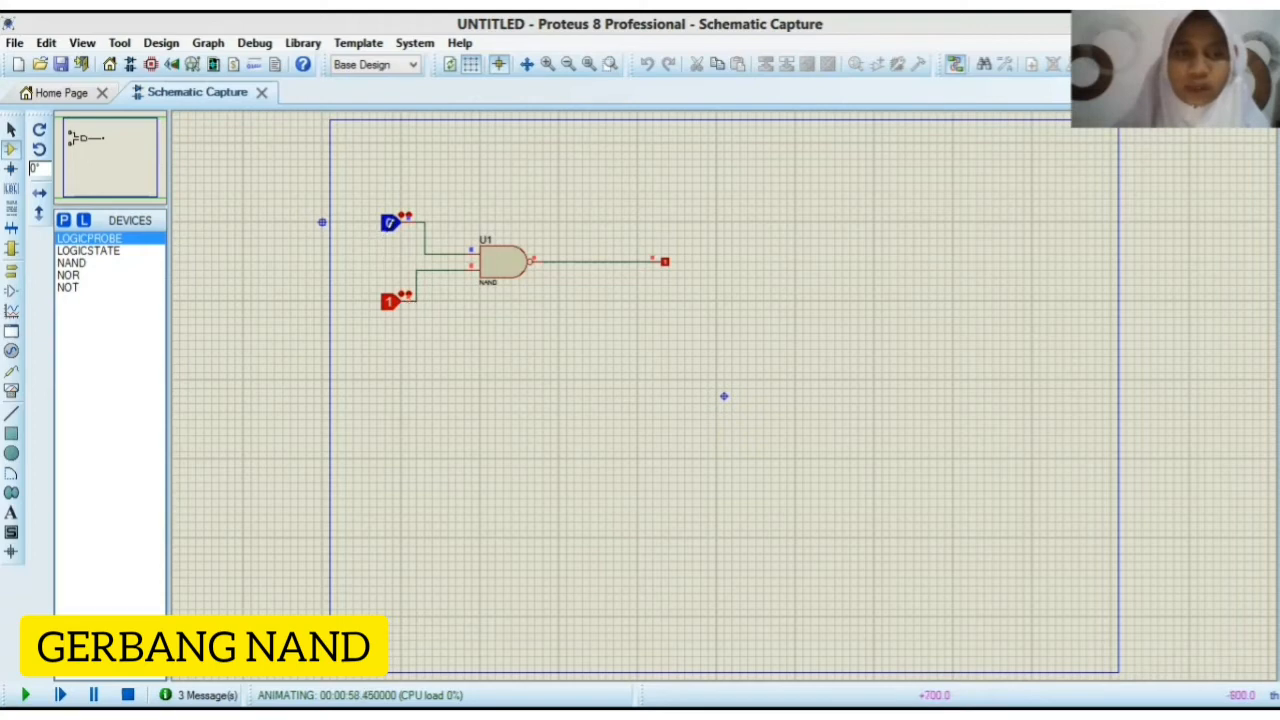
{"action": "left_click", "coordinate": [390, 223]}
{"action": "left_click", "coordinate": [390, 305]}
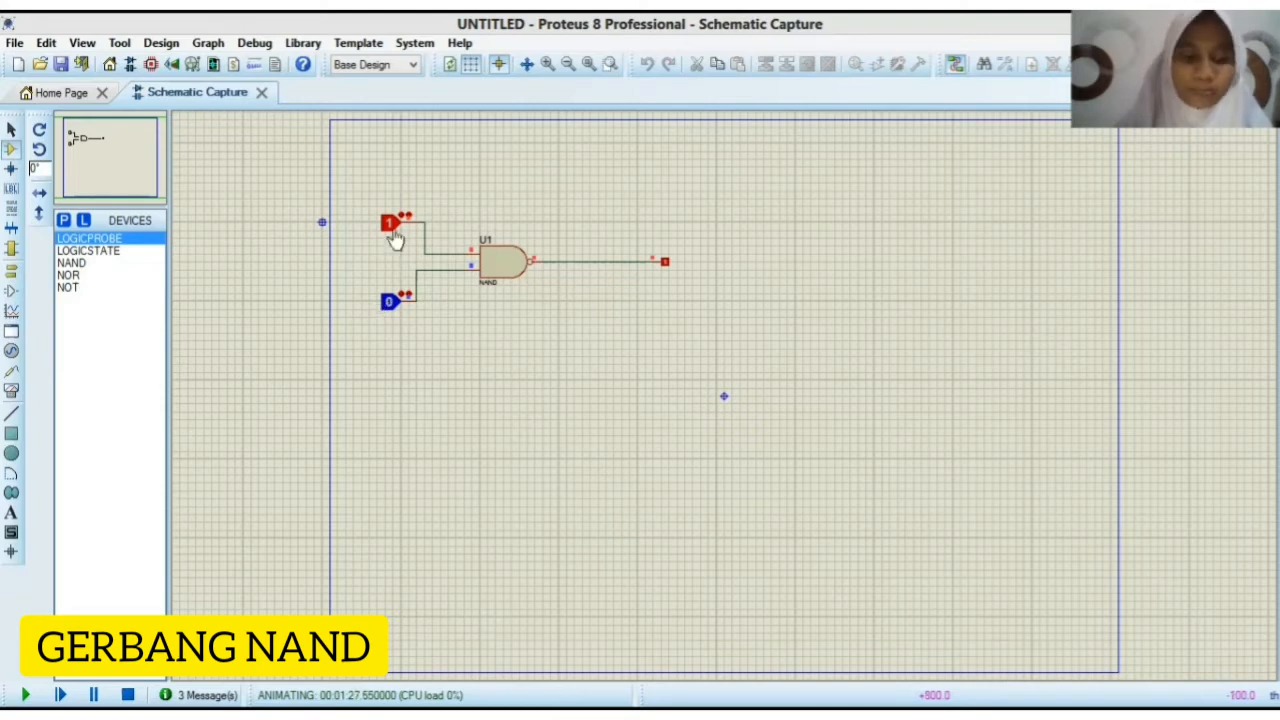
Step: Recheck the NAND gate with both inputs at 1, with 0/1, and finally with 1/0
{"action": "left_click", "coordinate": [388, 304]}
{"action": "left_click", "coordinate": [391, 227]}
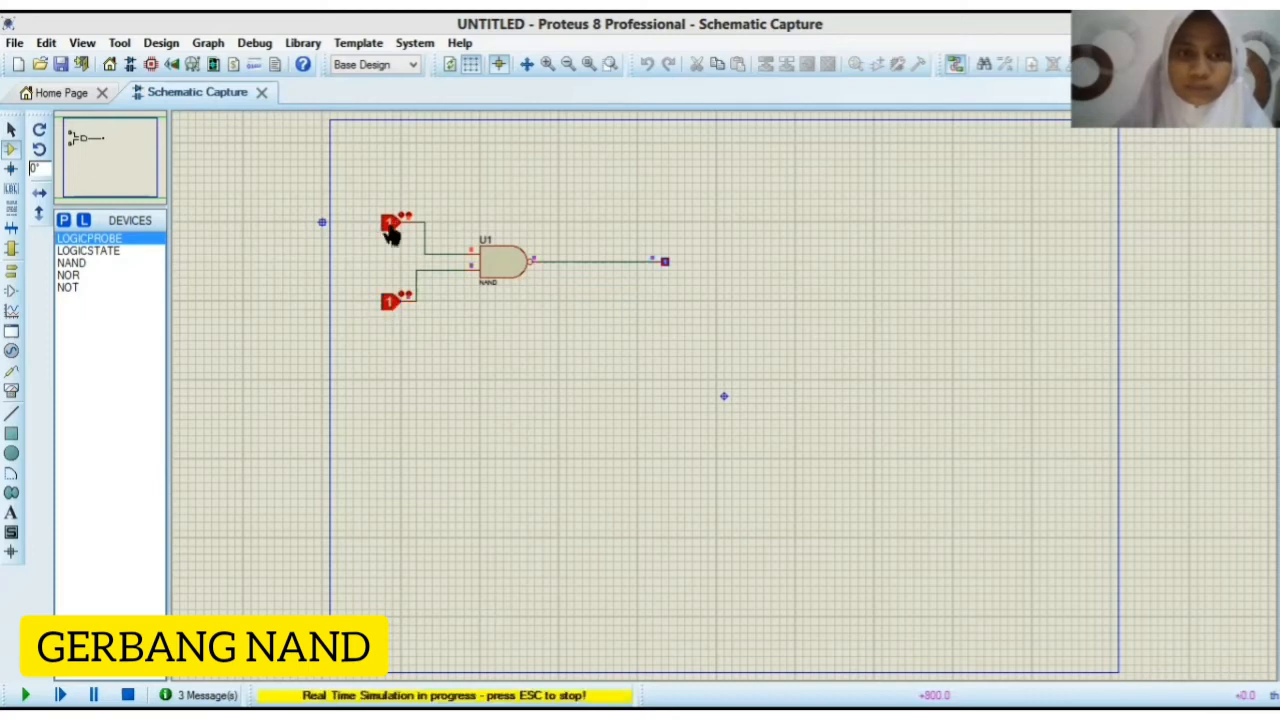
{"action": "left_click", "coordinate": [391, 230]}
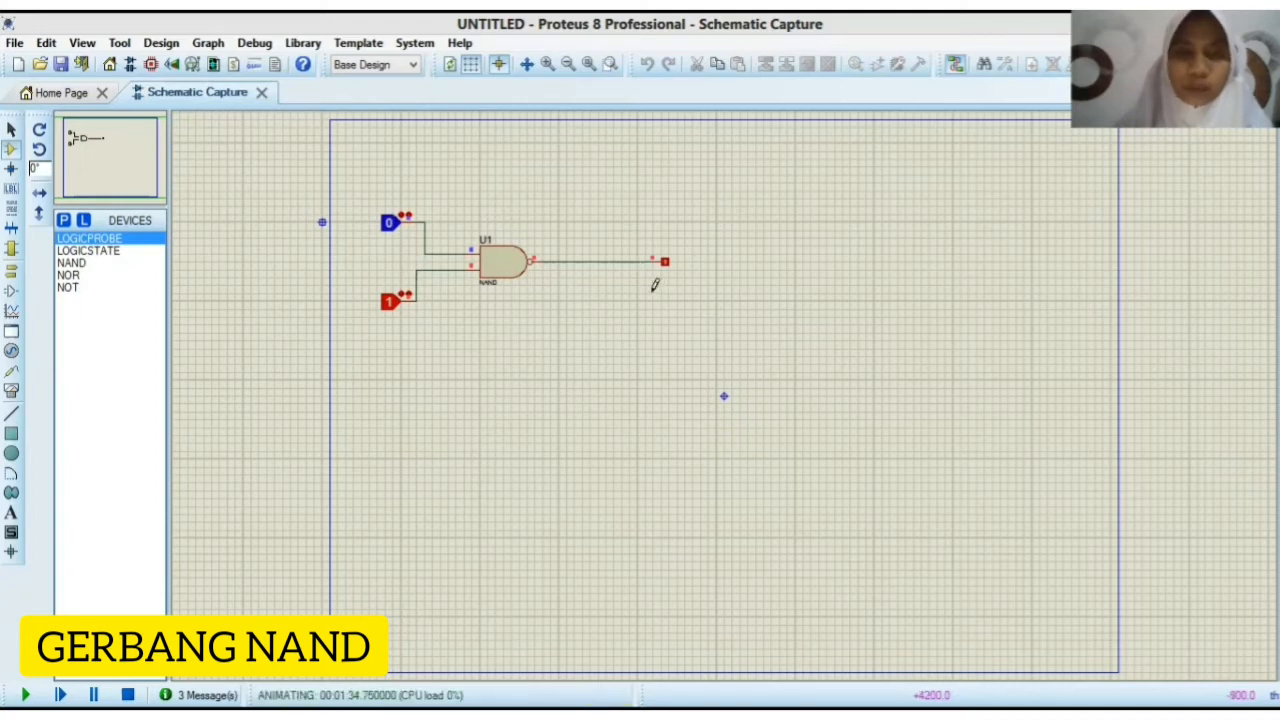
{"action": "left_click", "coordinate": [391, 224]}
{"action": "left_click", "coordinate": [391, 308]}
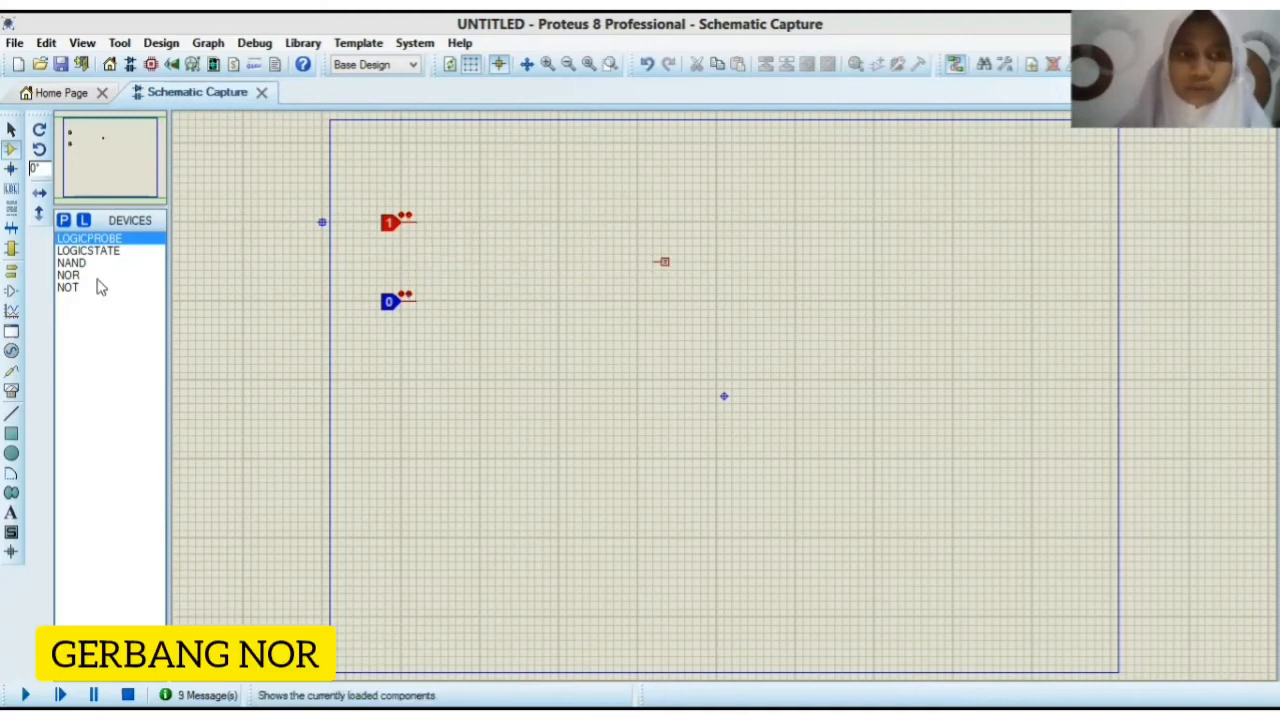
Step: Place a NOR gate between the two logic states and the logic probe in place of the NAND gate
{"action": "left_click", "coordinate": [90, 276]}
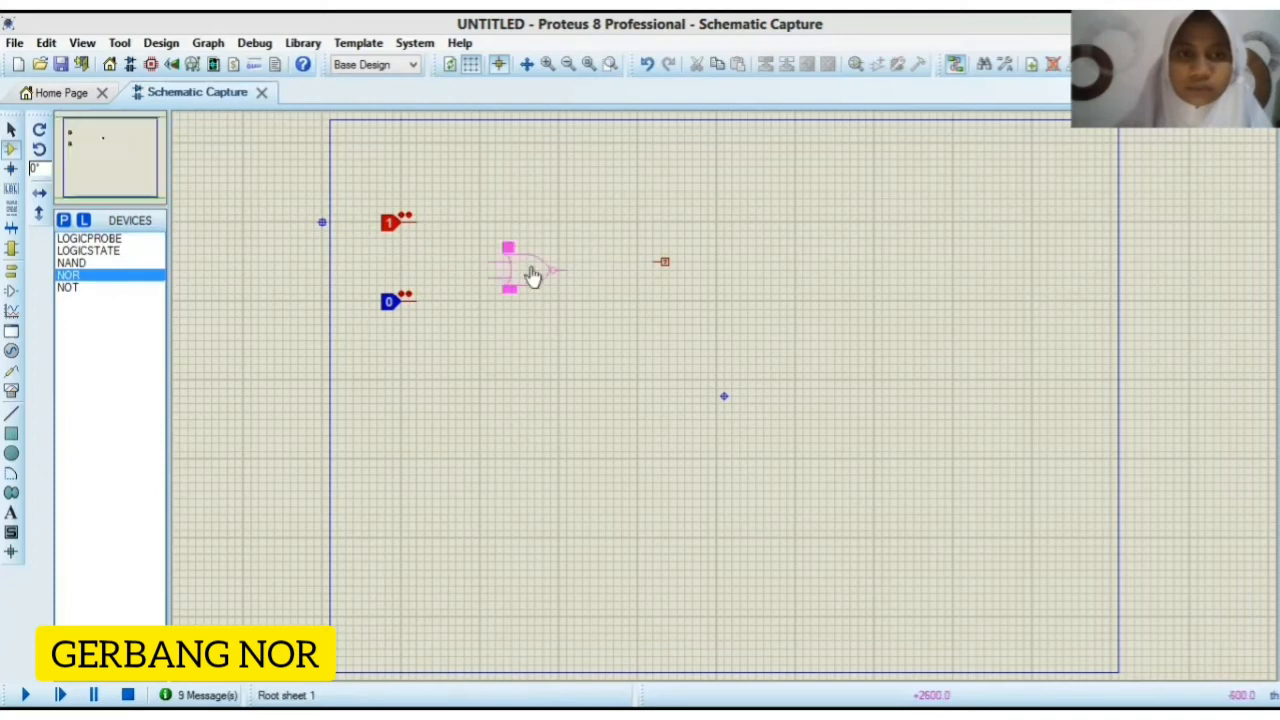
{"action": "left_click", "coordinate": [527, 270]}
Step: Wire the two logic states to the NOR gate's inputs and the gate's output to the logic probe
{"action": "left_click", "coordinate": [416, 221]}
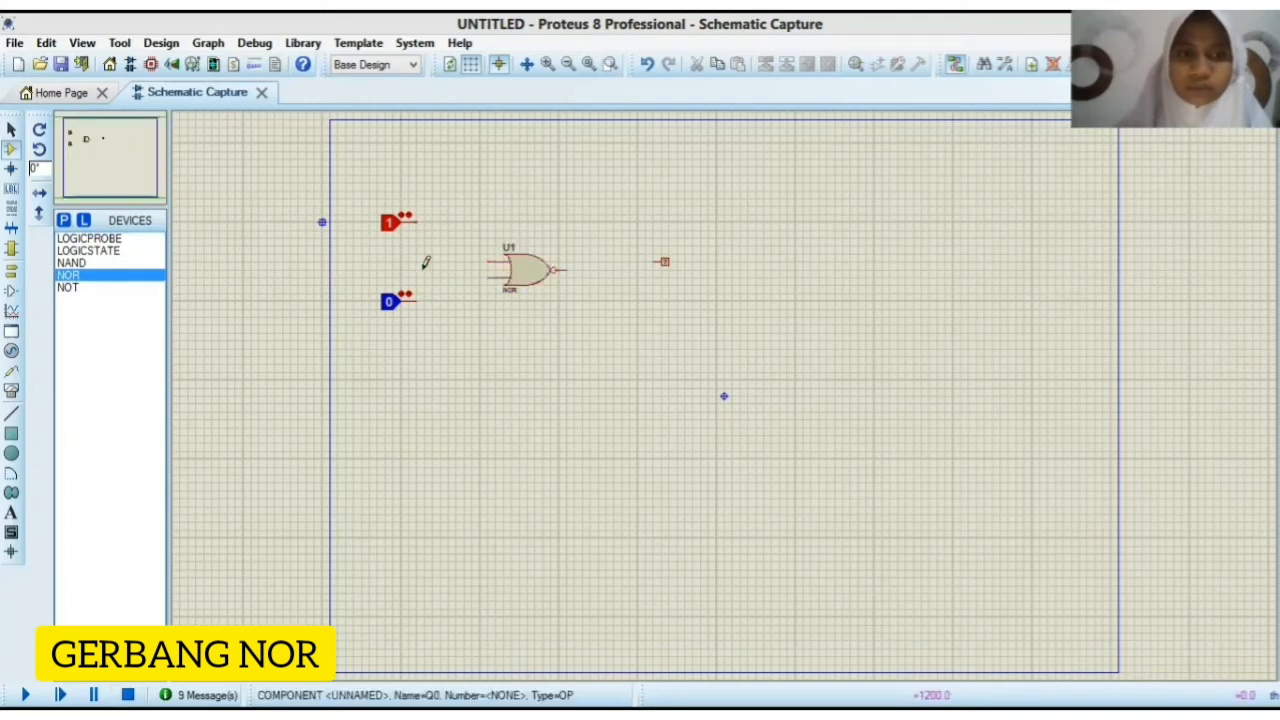
{"action": "left_click", "coordinate": [490, 261]}
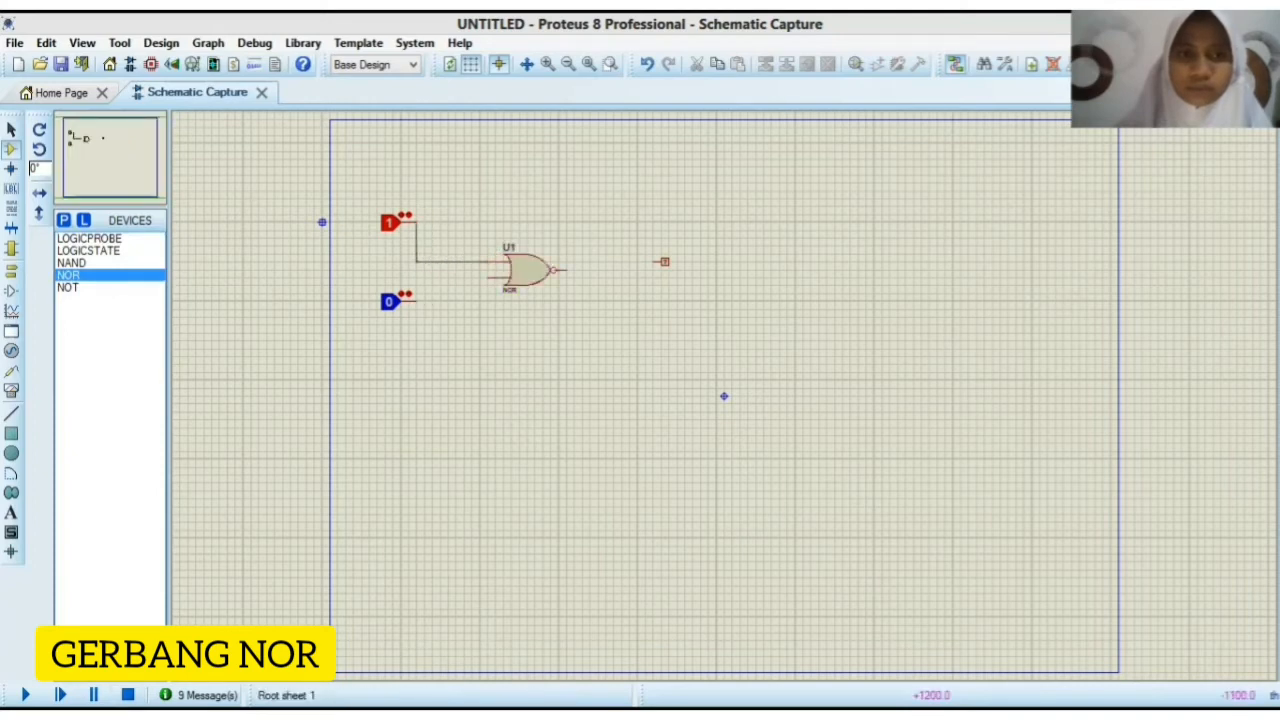
{"action": "left_click", "coordinate": [417, 298]}
{"action": "left_click", "coordinate": [490, 278]}
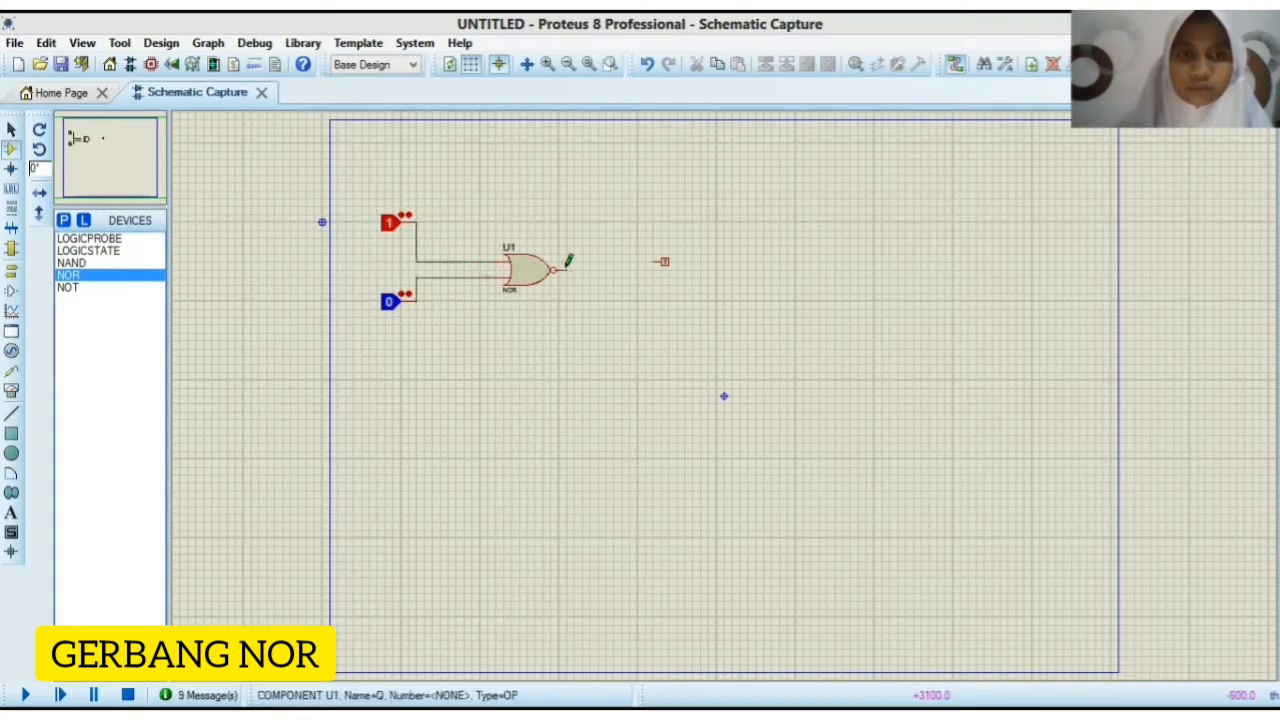
{"action": "left_click", "coordinate": [658, 260]}
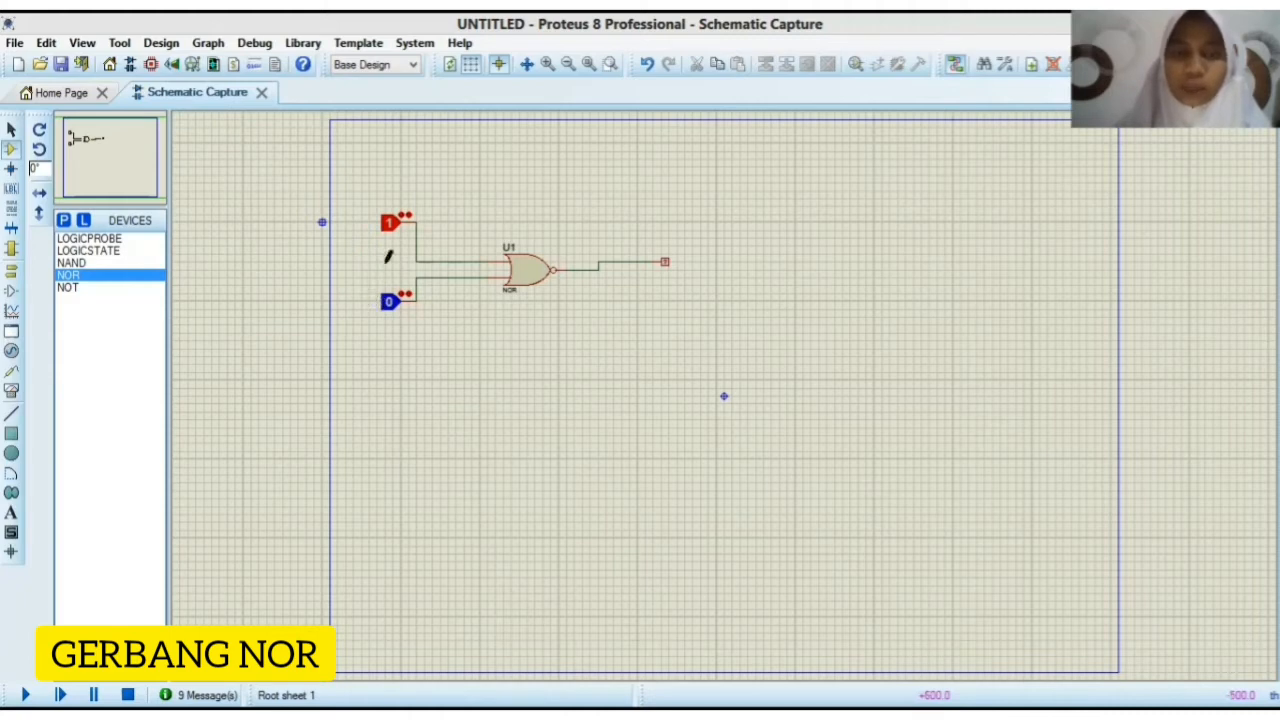
Step: Run the simulation and test the NOR gate with upper/lower inputs 0/0, 0/1, 1/0 and again 0/1
{"action": "left_click", "coordinate": [388, 228]}
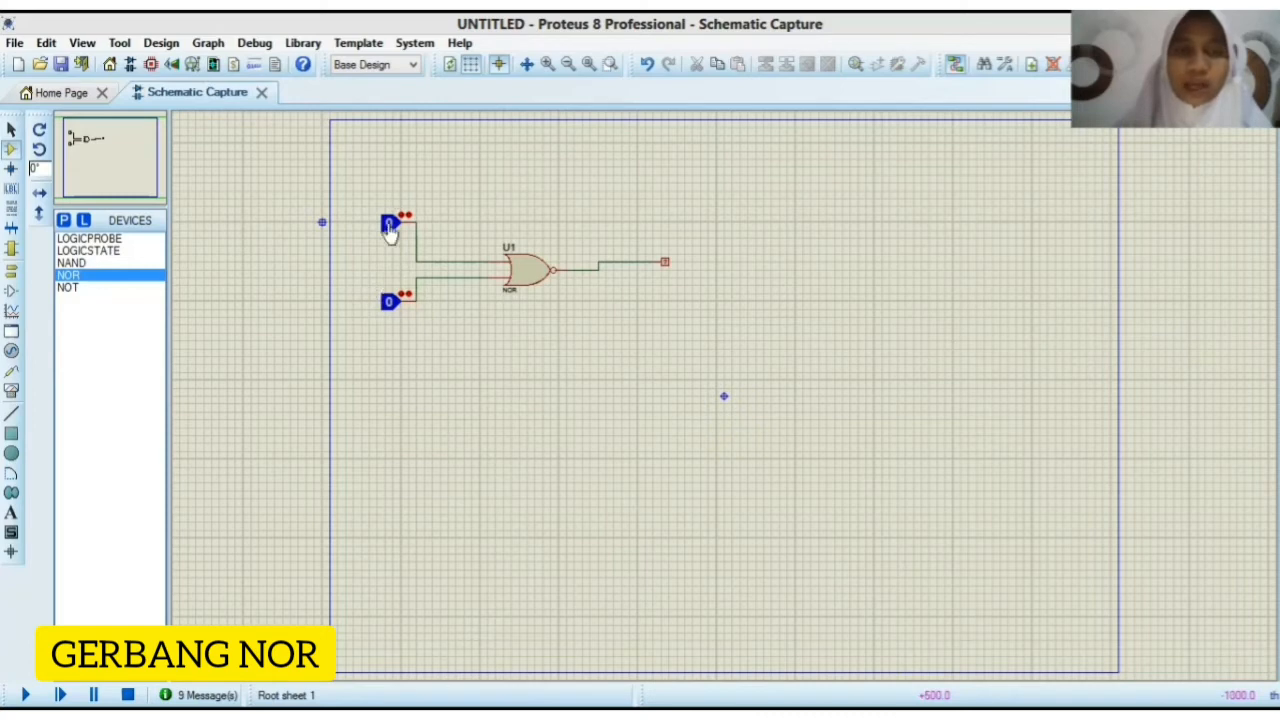
{"action": "left_click", "coordinate": [389, 310]}
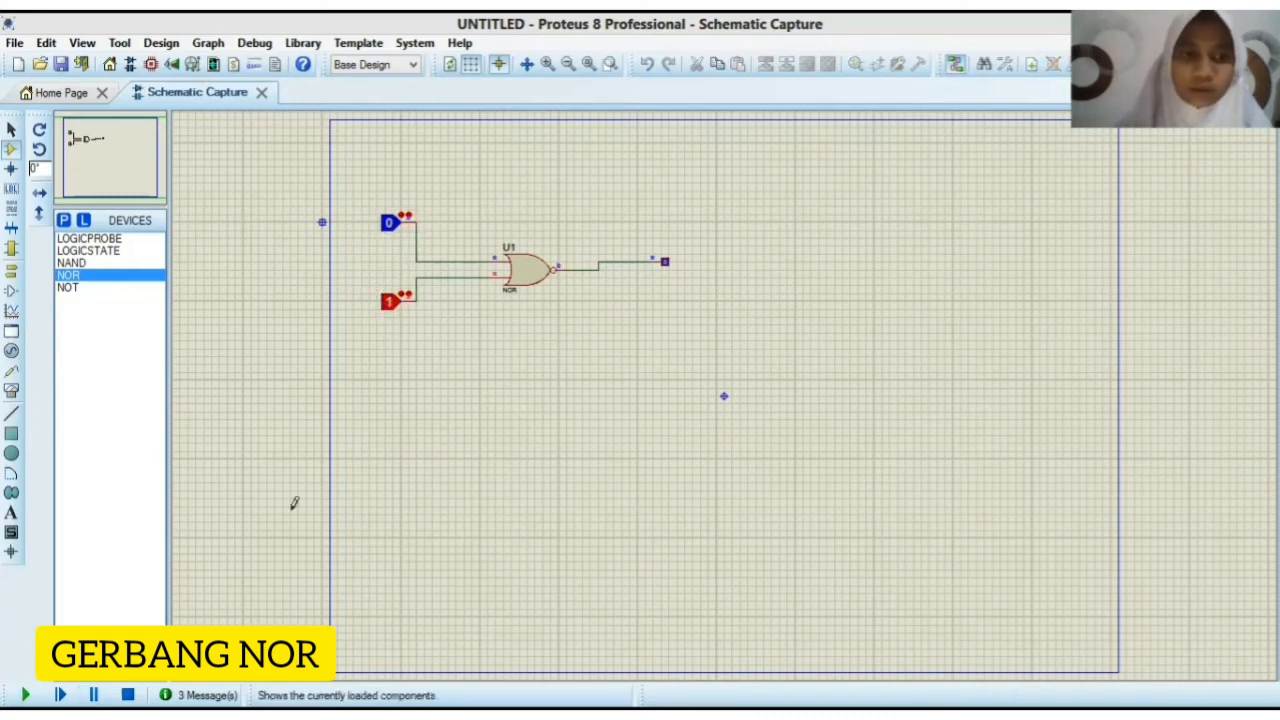
{"action": "left_click", "coordinate": [389, 308]}
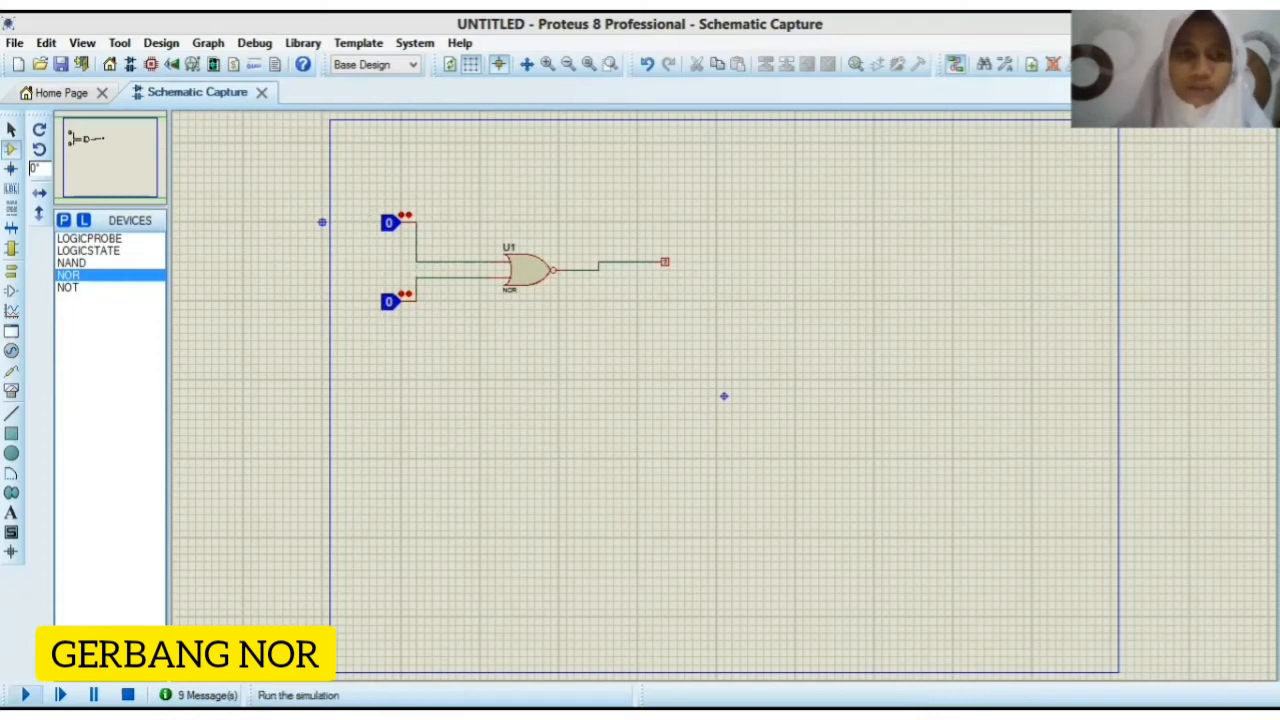
{"action": "left_click", "coordinate": [25, 695]}
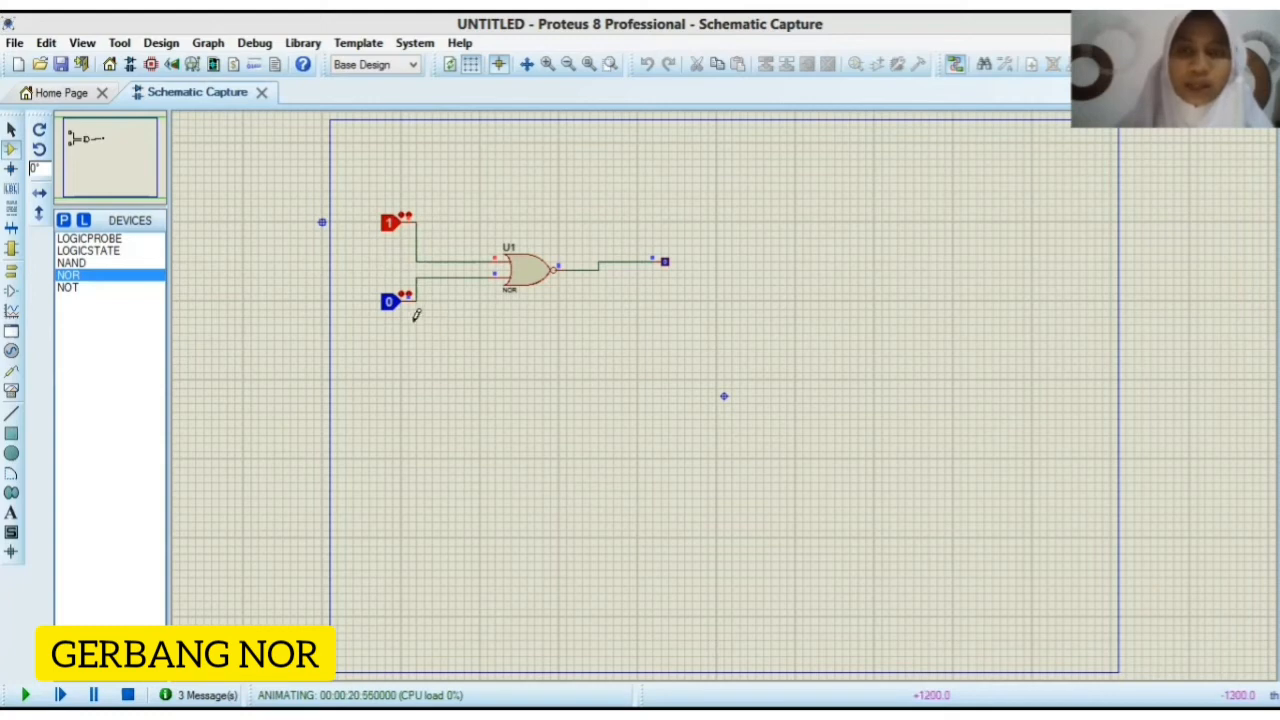
{"action": "left_click", "coordinate": [391, 223]}
{"action": "left_click", "coordinate": [391, 302]}
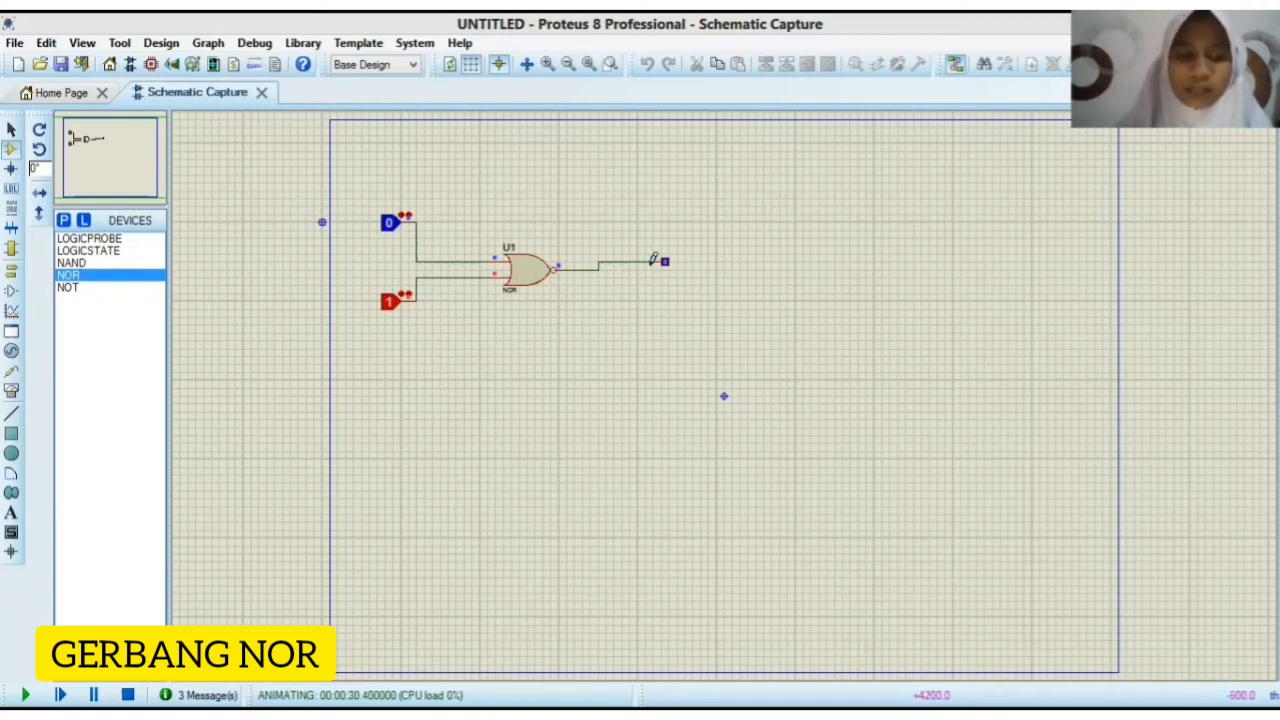
Step: Switch the NOR gate's upper/lower inputs to 1/1, 0/0, 0/1, 1/1 and finally 1/0 in the running simulation
{"action": "left_click", "coordinate": [398, 236]}
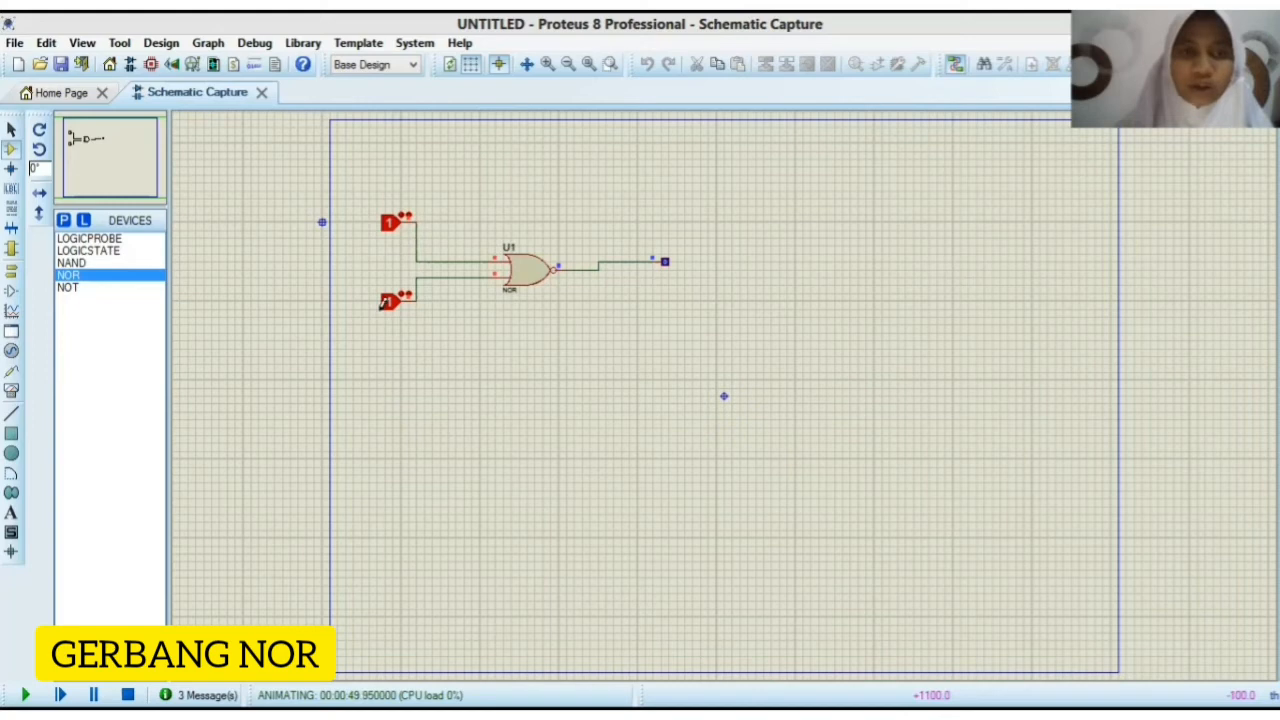
{"action": "left_click", "coordinate": [392, 228]}
{"action": "left_click", "coordinate": [391, 304]}
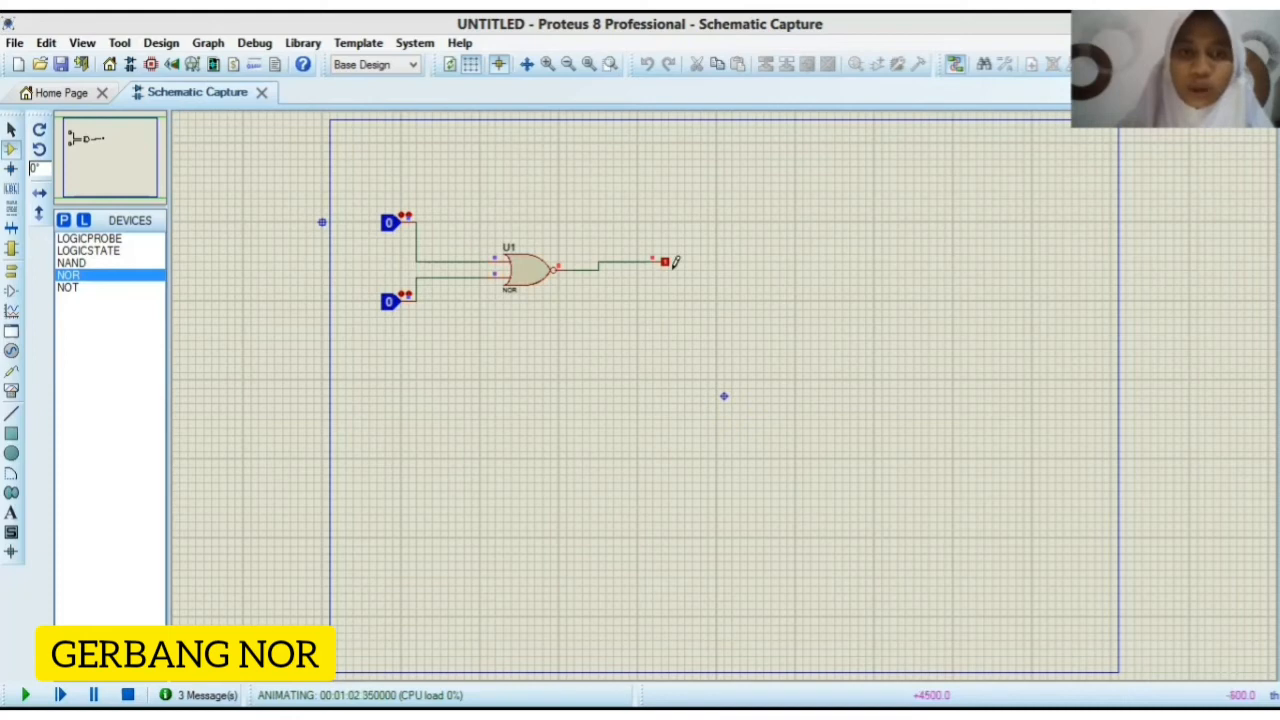
{"action": "left_click", "coordinate": [394, 303]}
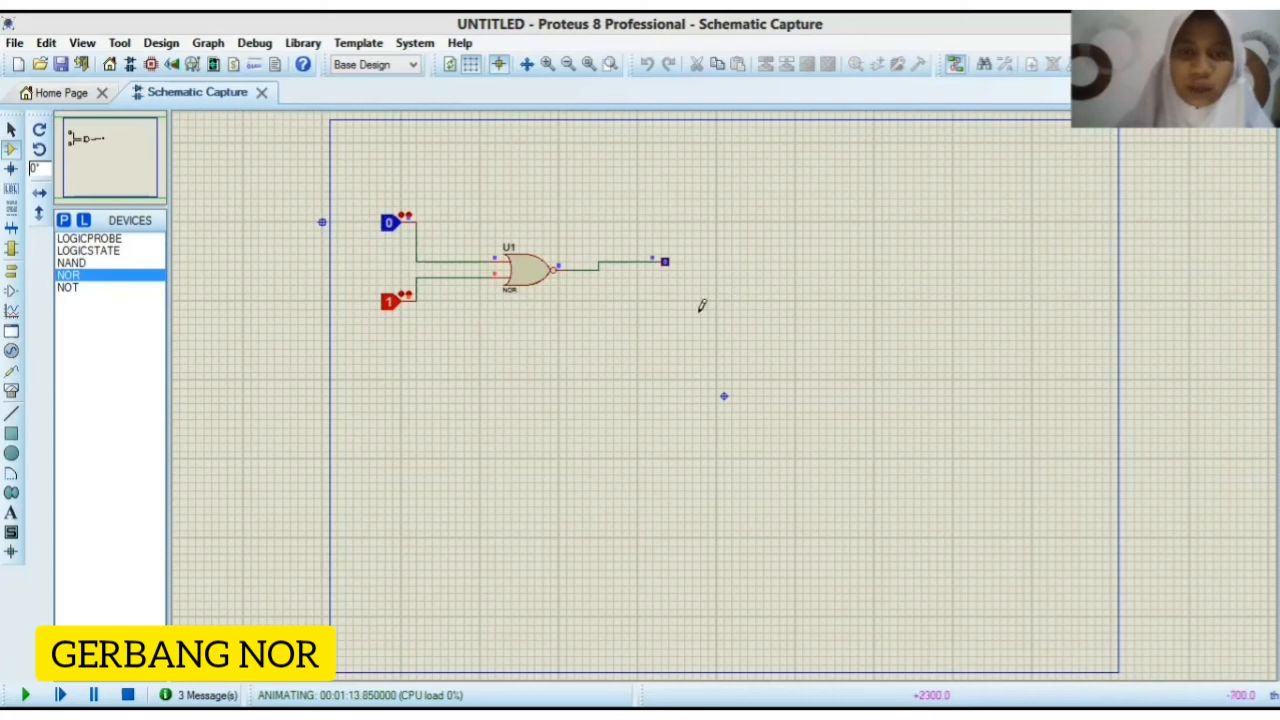
{"action": "left_click", "coordinate": [388, 229]}
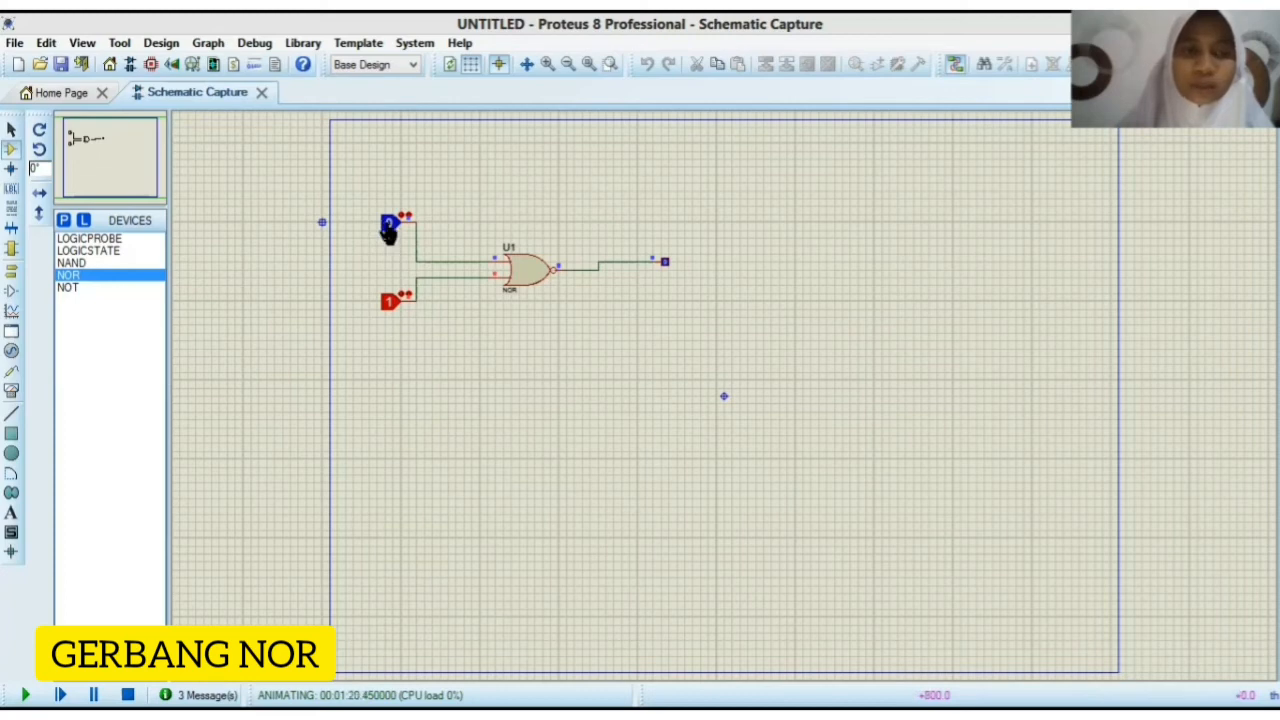
{"action": "left_click", "coordinate": [391, 303]}
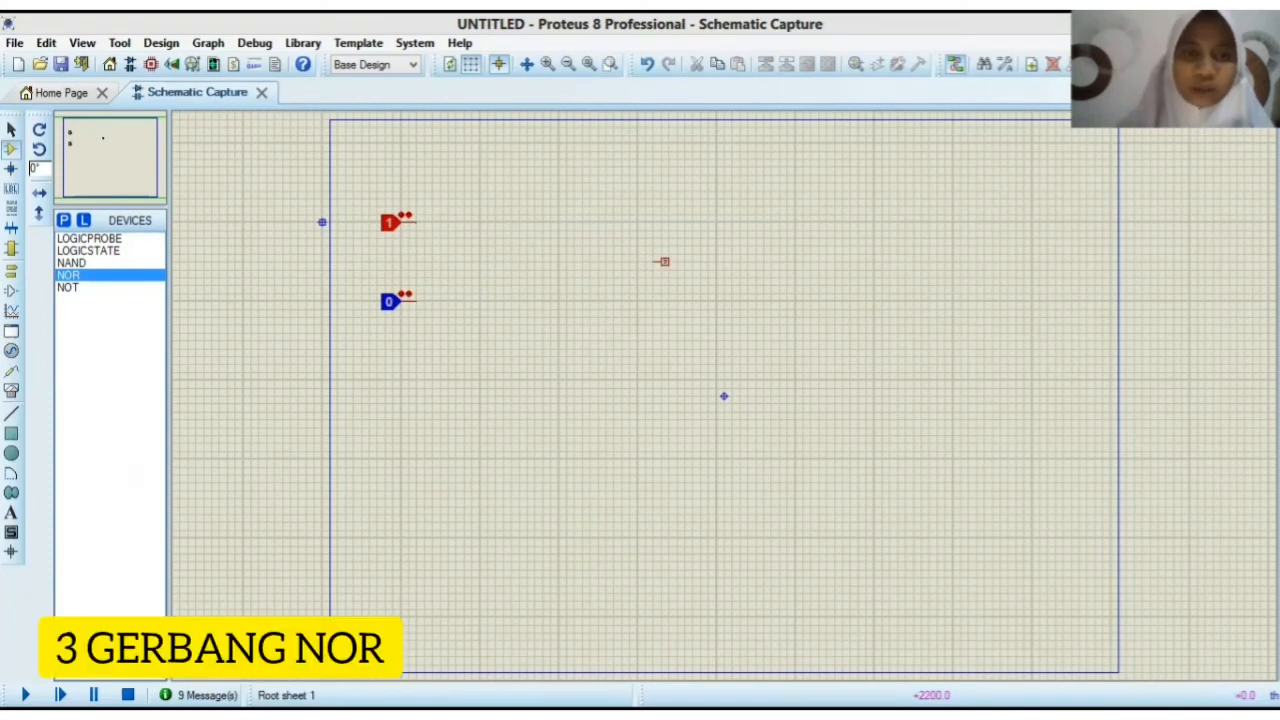
Step: Place three NOR gates: one beside each logic state and a third between them and the logic probe
{"action": "left_click", "coordinate": [500, 222]}
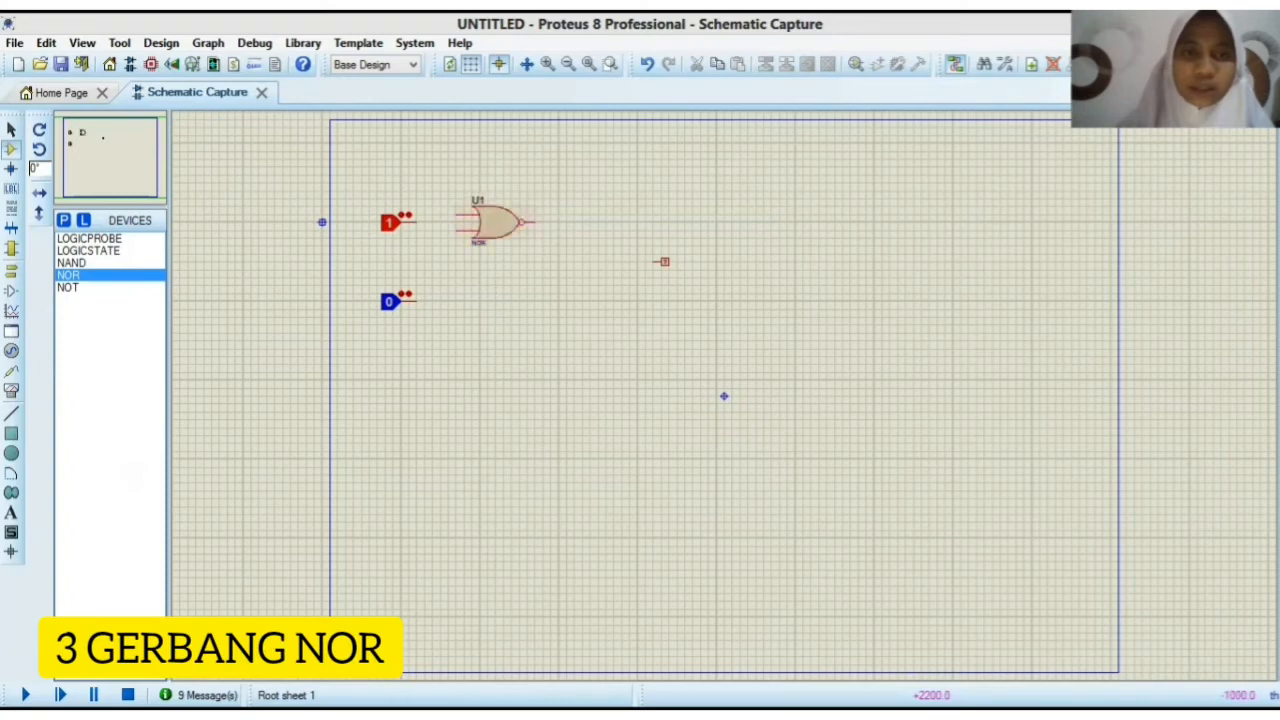
{"action": "left_click", "coordinate": [488, 300]}
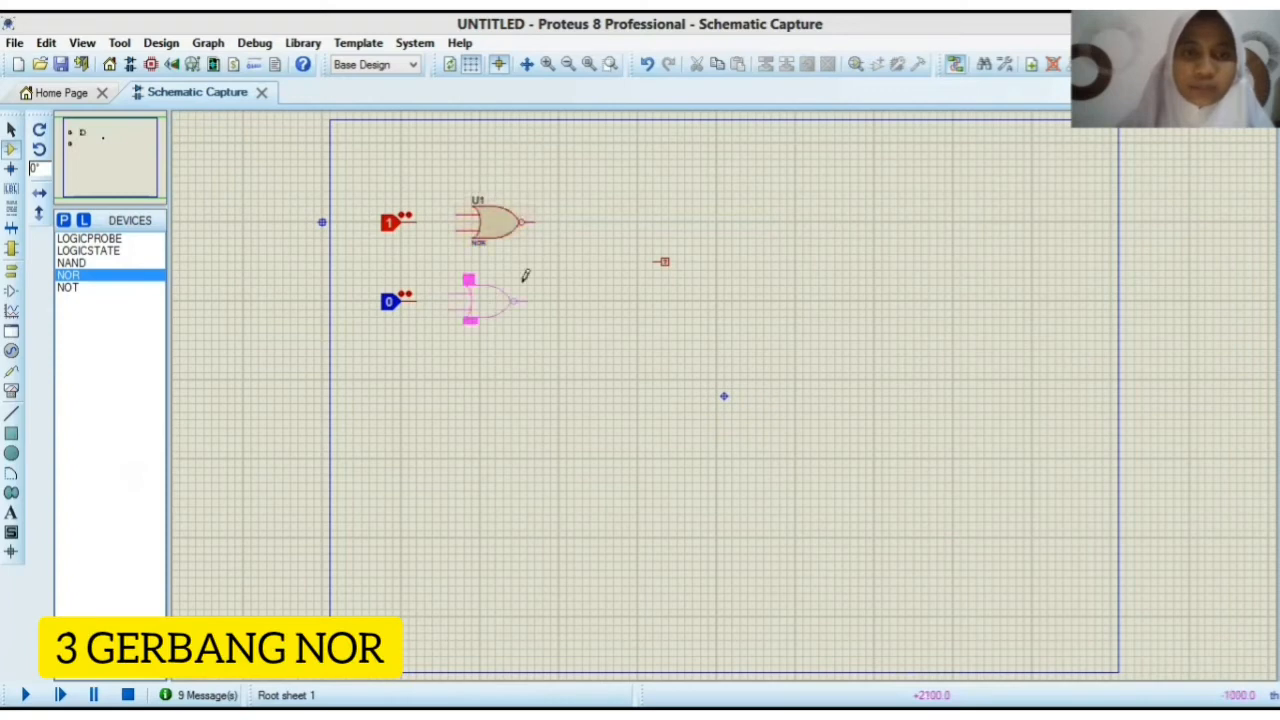
{"action": "left_click", "coordinate": [583, 268]}
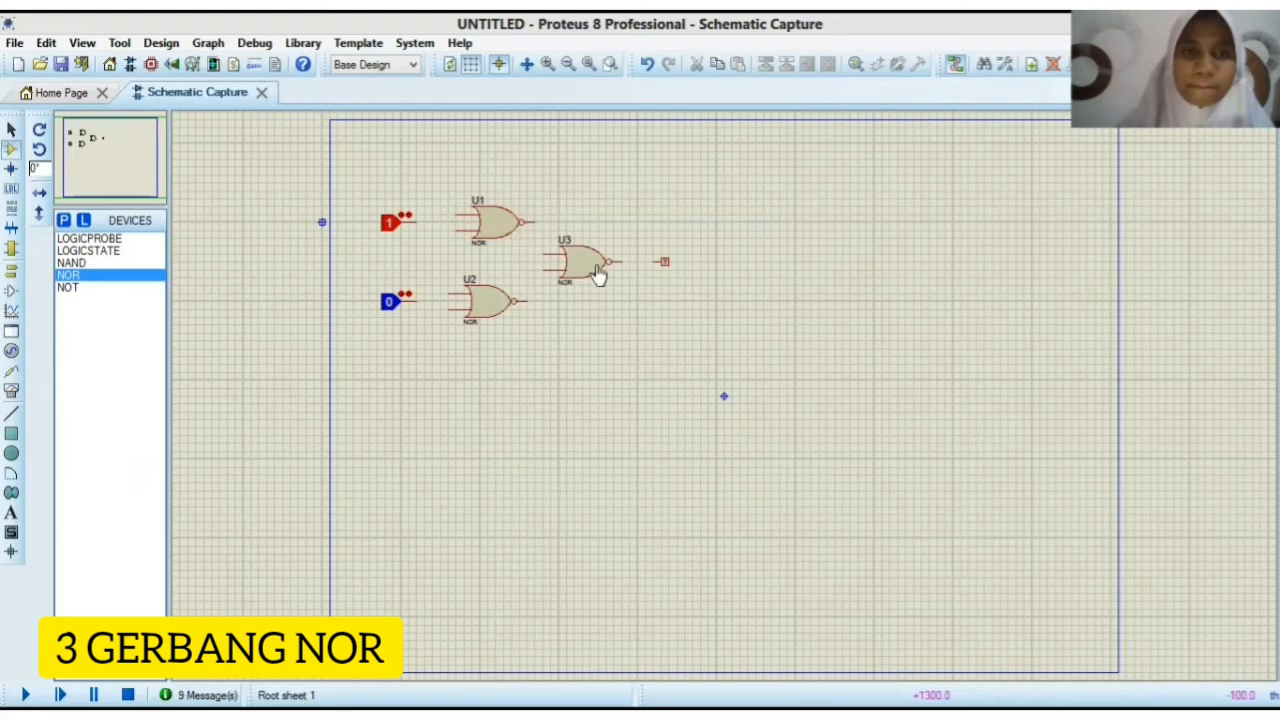
Step: Wire the upper logic state to both inputs of NOR gate U1 and the lower one to both inputs of U2
{"action": "left_click", "coordinate": [413, 217]}
{"action": "left_click", "coordinate": [457, 215]}
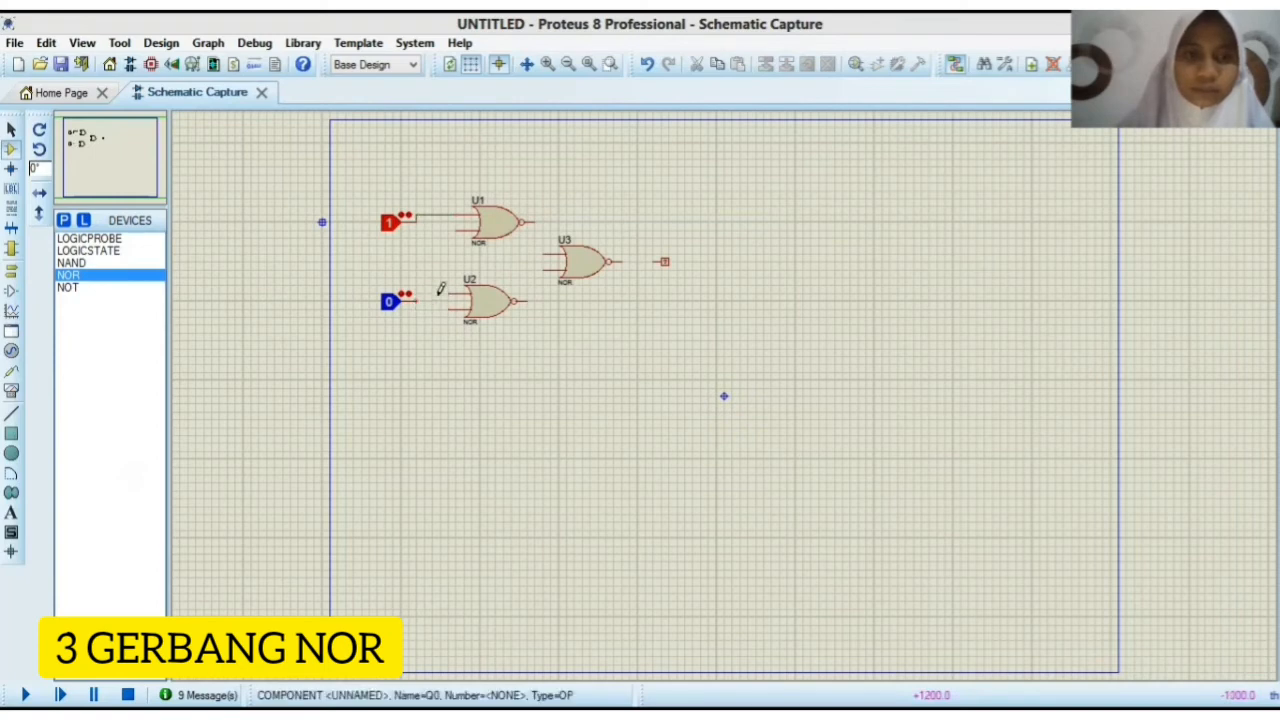
{"action": "left_click", "coordinate": [416, 301]}
{"action": "left_click", "coordinate": [449, 293]}
{"action": "left_click", "coordinate": [425, 215]}
{"action": "left_click", "coordinate": [457, 231]}
{"action": "left_click", "coordinate": [432, 301]}
{"action": "left_click", "coordinate": [449, 309]}
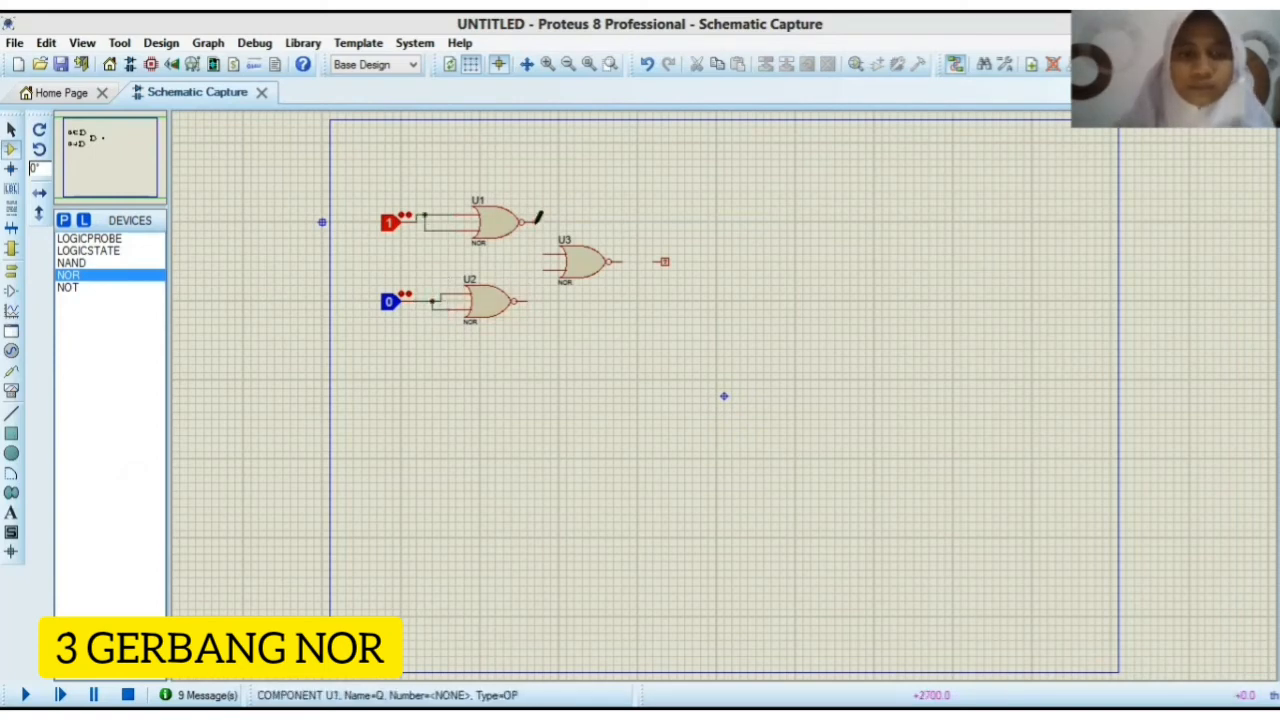
Step: Connect the outputs of U1 and U2 to the inputs of U3, and U3's output to the logic probe
{"action": "left_click", "coordinate": [535, 221]}
{"action": "left_click", "coordinate": [545, 253]}
{"action": "left_click", "coordinate": [523, 301]}
{"action": "left_click", "coordinate": [545, 270]}
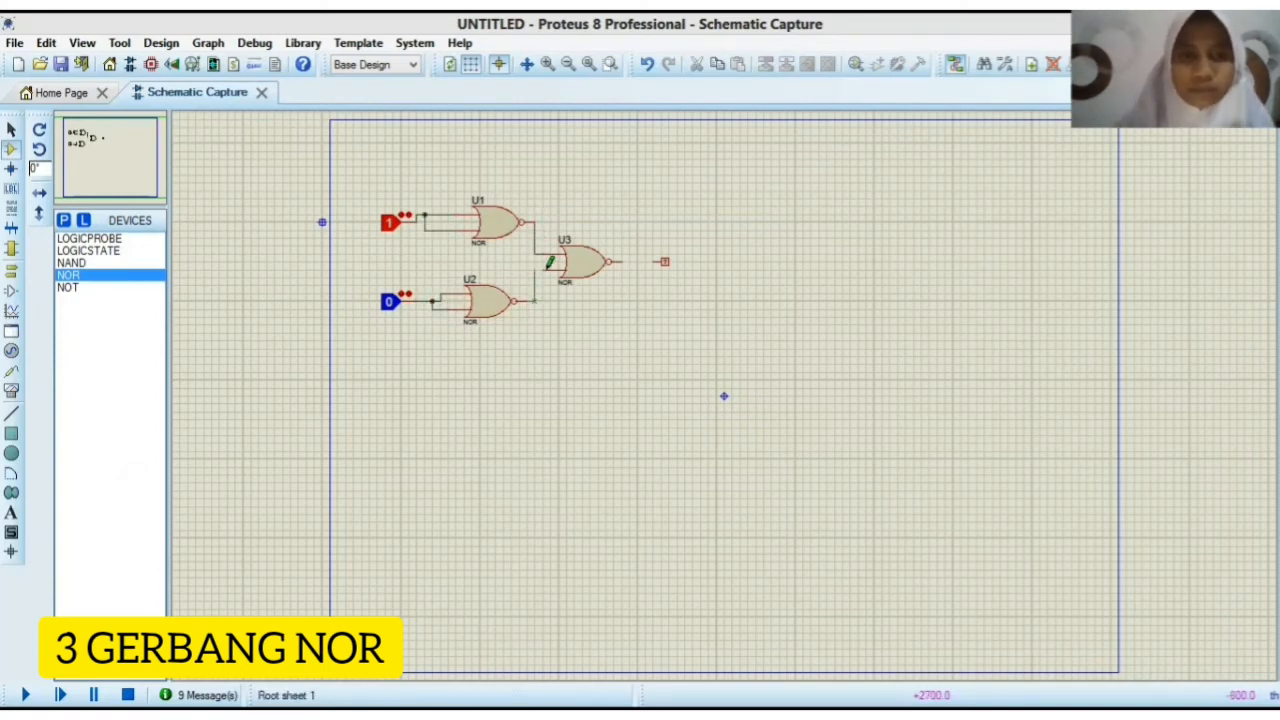
{"action": "left_click", "coordinate": [634, 261]}
{"action": "left_click", "coordinate": [660, 261]}
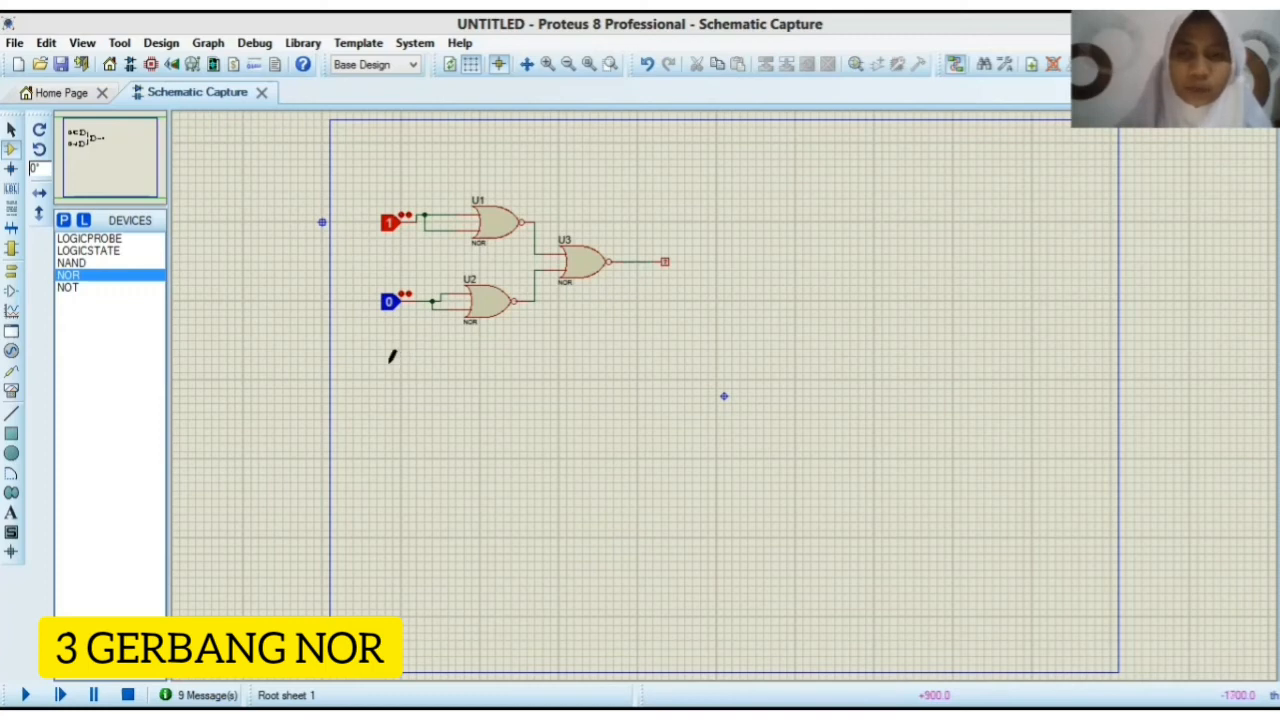
Step: Simulate the three-NOR circuit and test it with upper/lower inputs 0/0, 0/1 and 1/1
{"action": "left_click", "coordinate": [391, 221]}
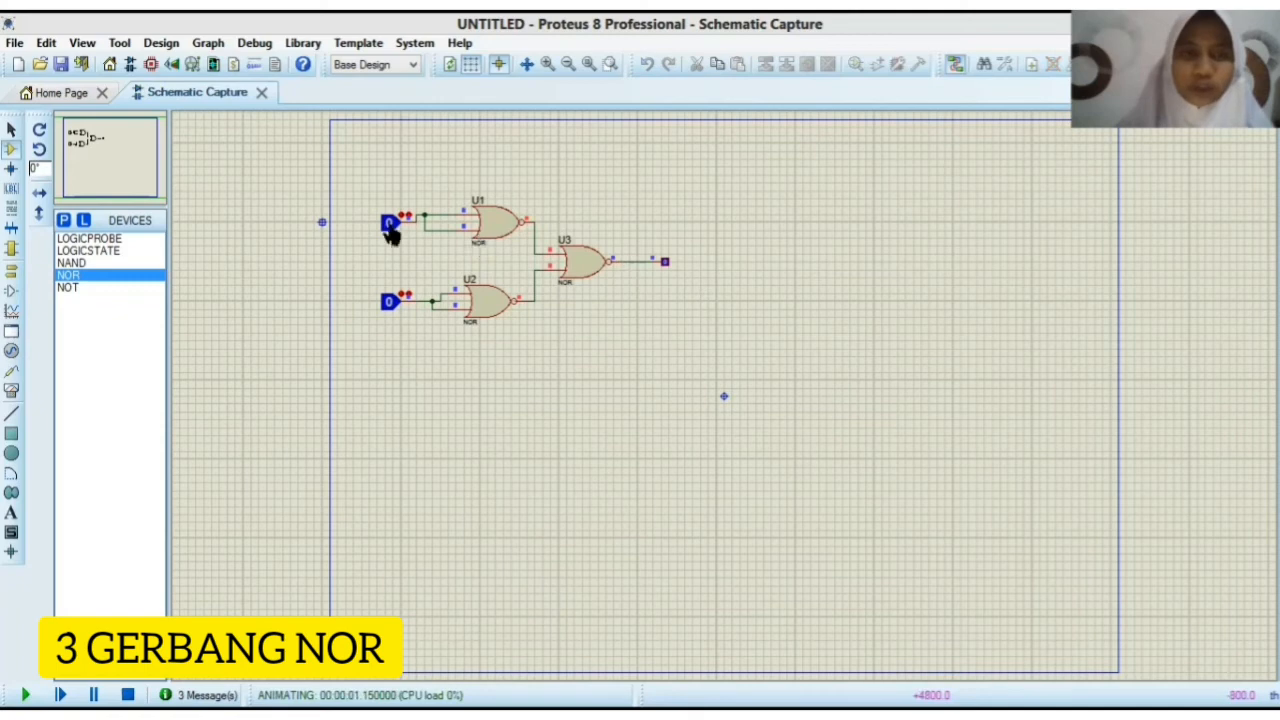
{"action": "left_click", "coordinate": [390, 303]}
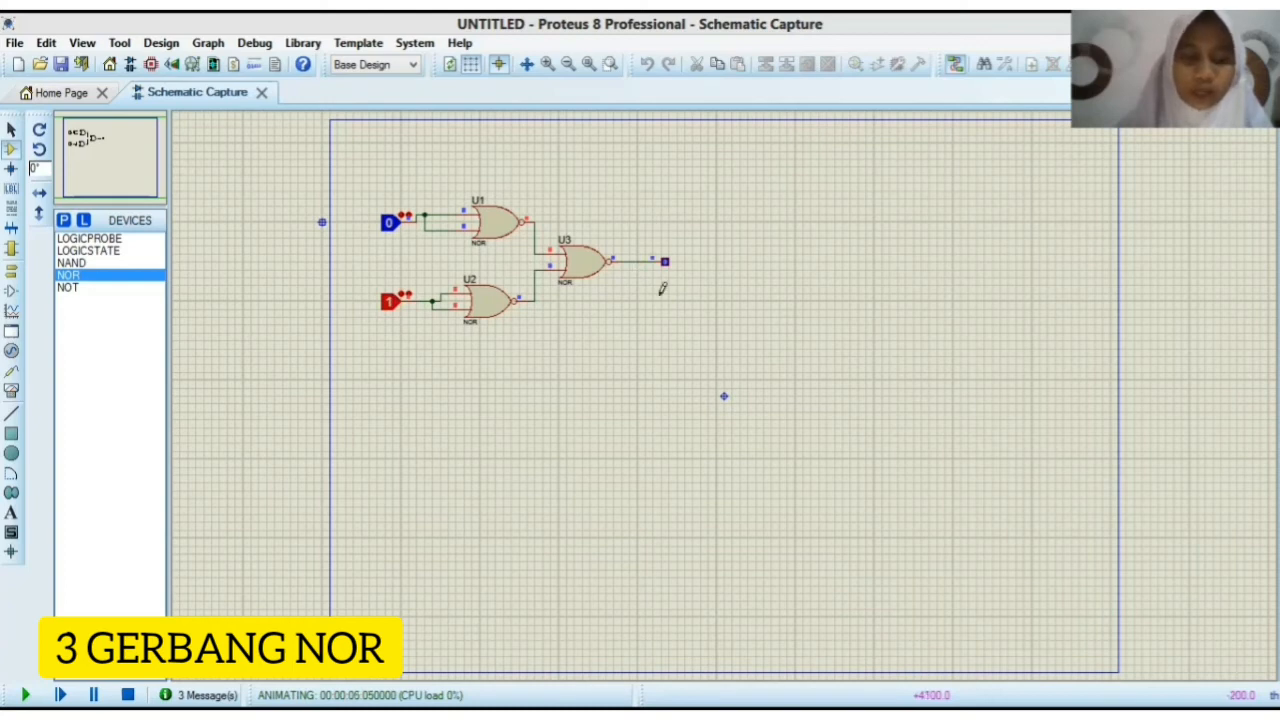
{"action": "left_click", "coordinate": [390, 223]}
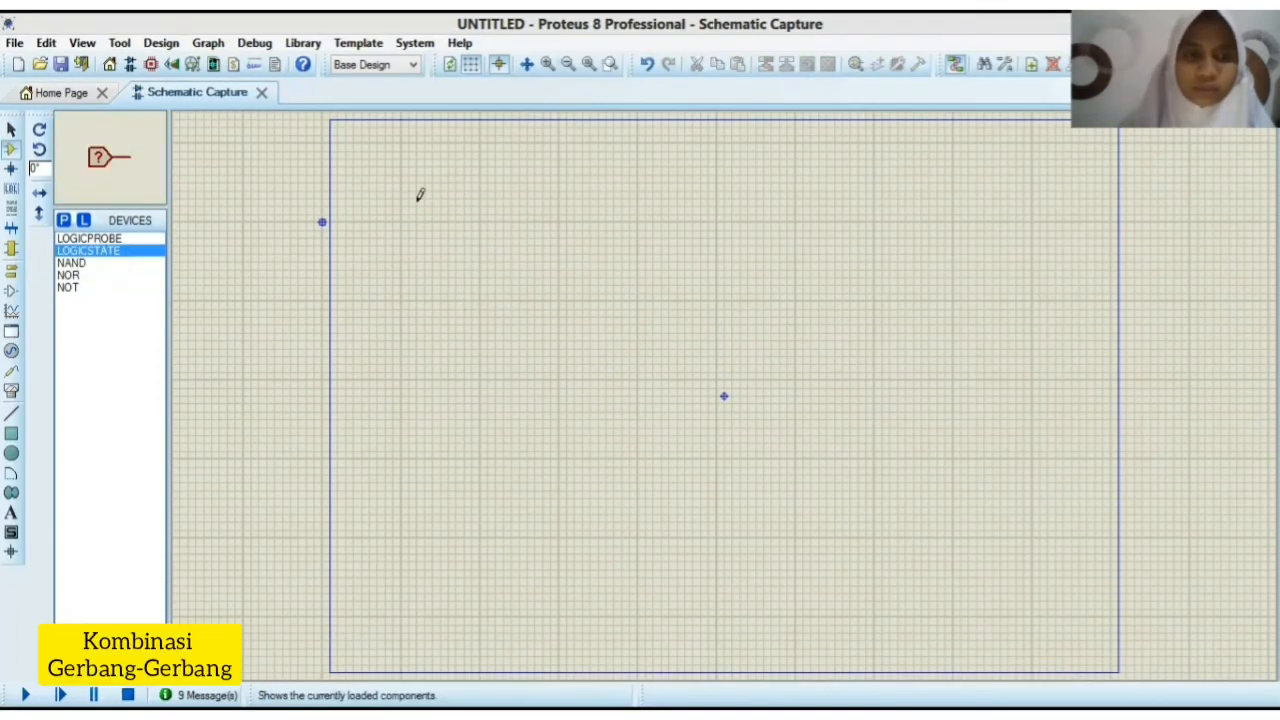
Step: Place three logic states in a vertical column on the empty sheet for the gate combination circuit
{"action": "left_click", "coordinate": [478, 222]}
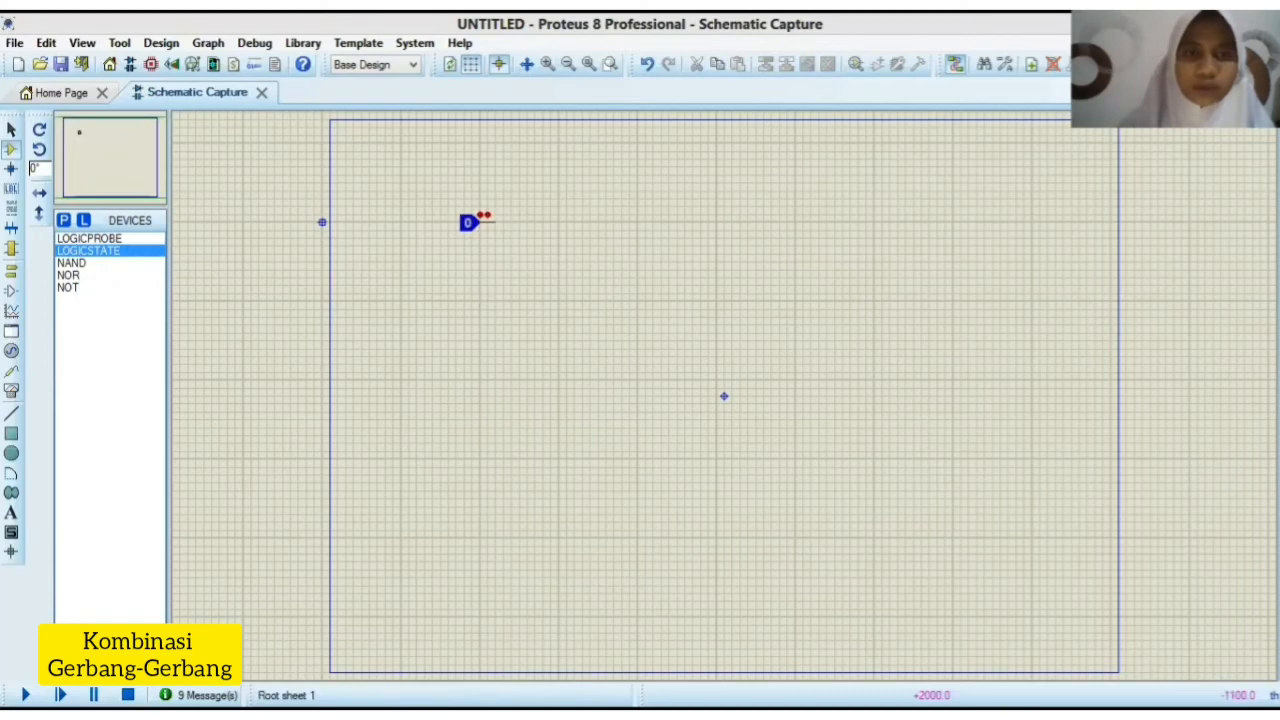
{"action": "left_click", "coordinate": [478, 301]}
{"action": "left_click", "coordinate": [478, 388]}
Step: Place three NAND gates: one beside the uppermost logic state and two stacked farther to the right
{"action": "left_click", "coordinate": [90, 264]}
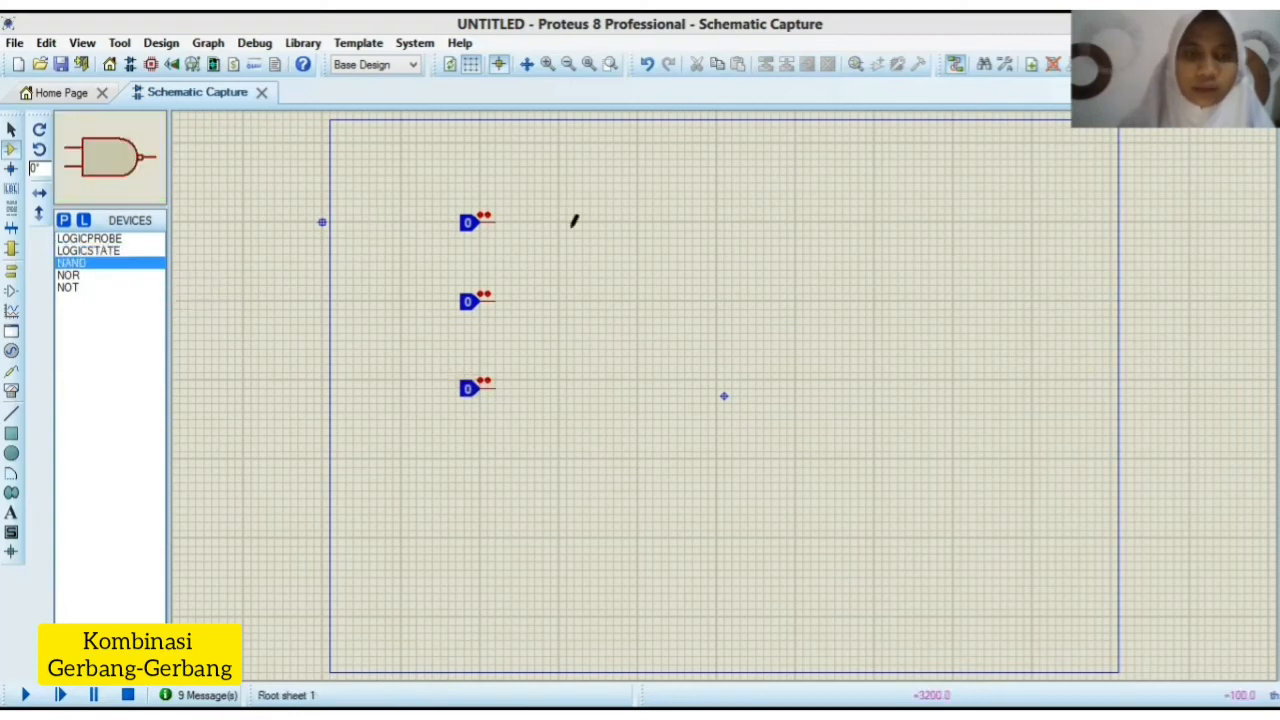
{"action": "left_click", "coordinate": [610, 228]}
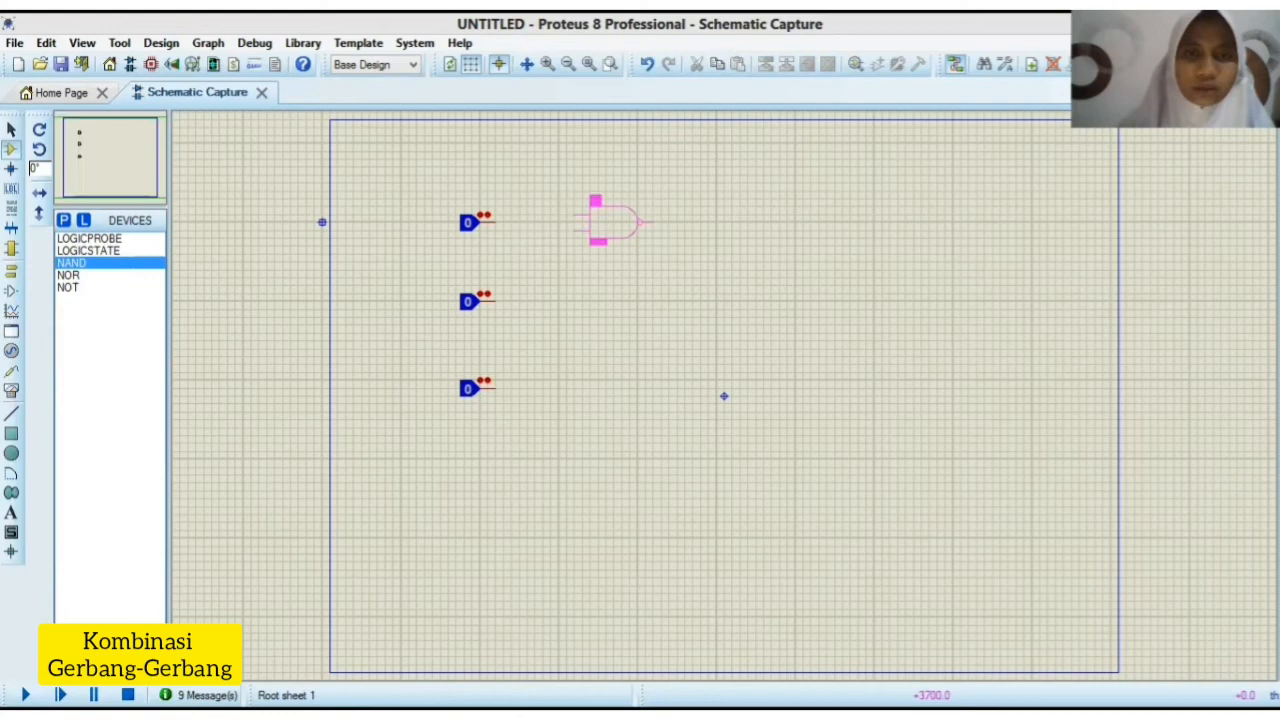
{"action": "left_click", "coordinate": [612, 228]}
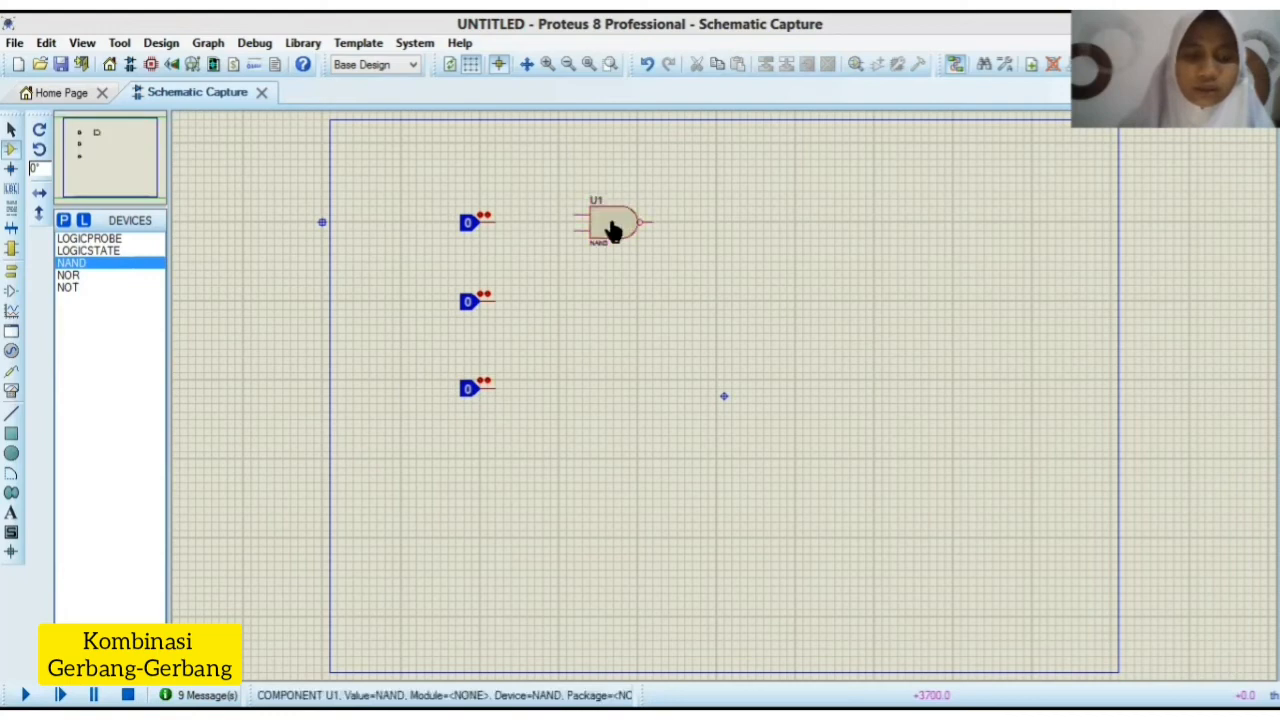
{"action": "left_click", "coordinate": [826, 262]}
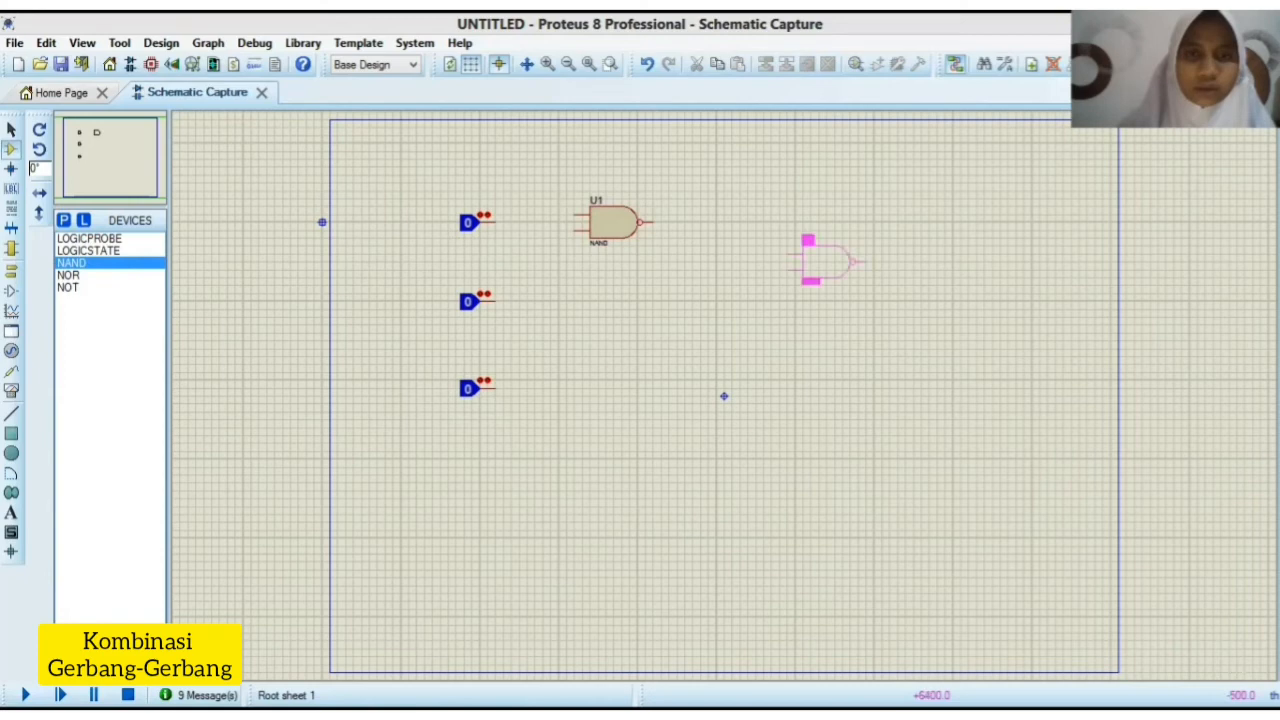
{"action": "left_click", "coordinate": [810, 315]}
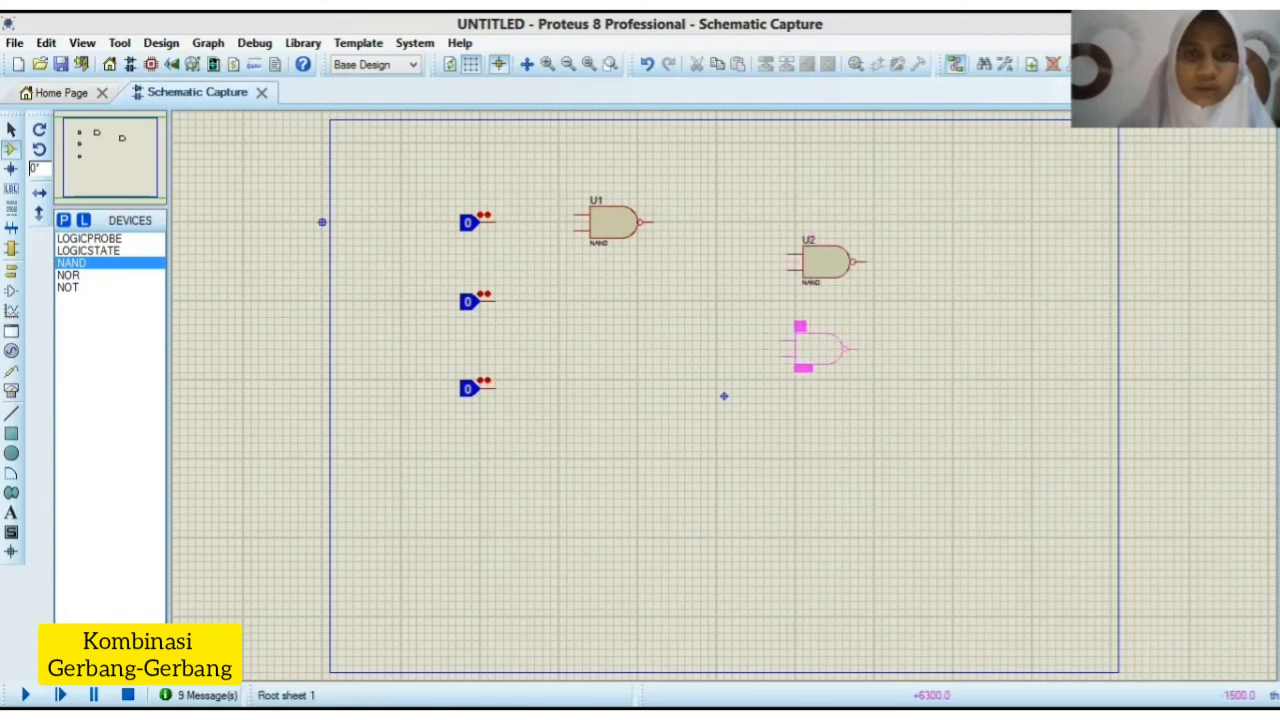
{"action": "left_click", "coordinate": [828, 352]}
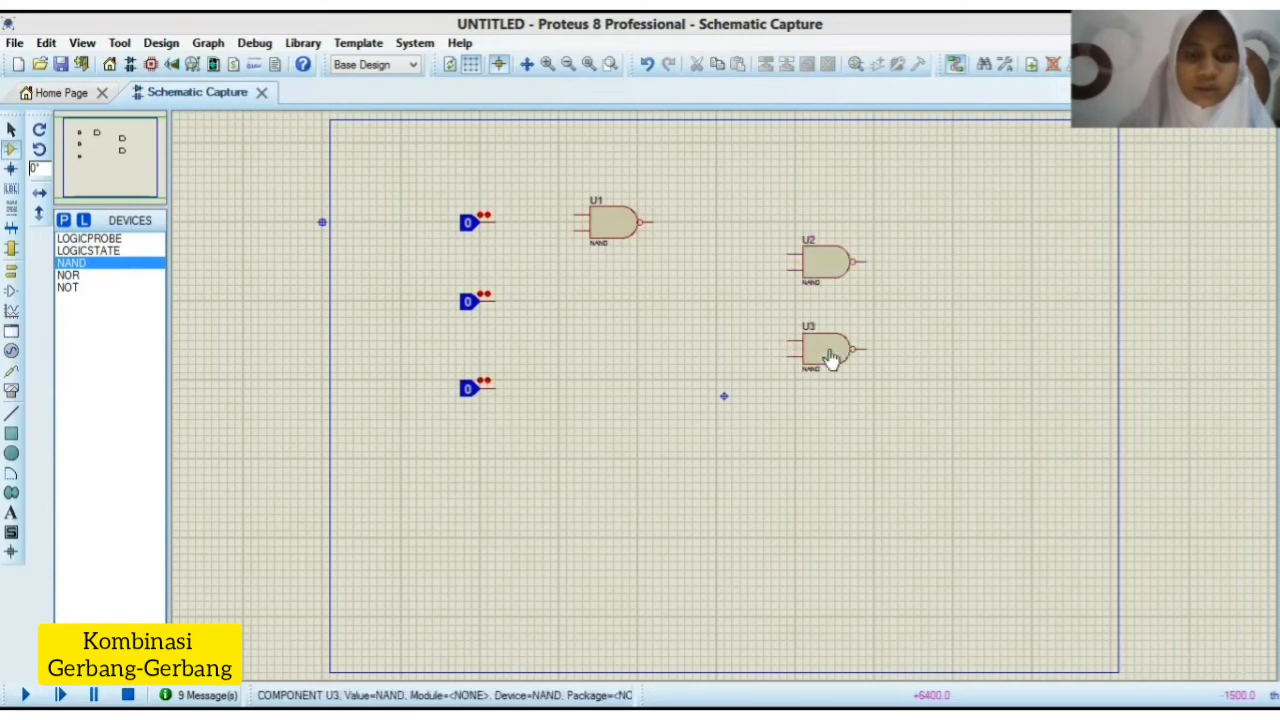
Step: Place a NOT gate to the right of the lowest logic state
{"action": "left_click", "coordinate": [108, 287]}
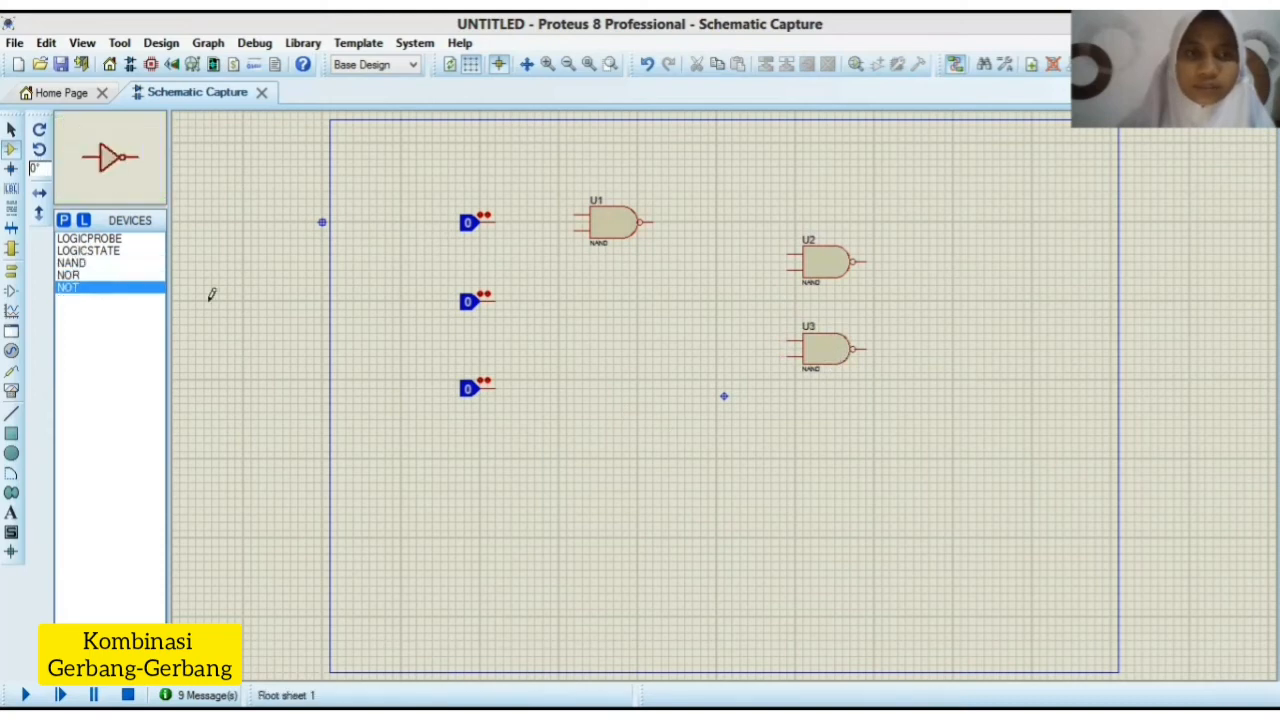
{"action": "left_click", "coordinate": [698, 392]}
{"action": "left_click", "coordinate": [663, 398]}
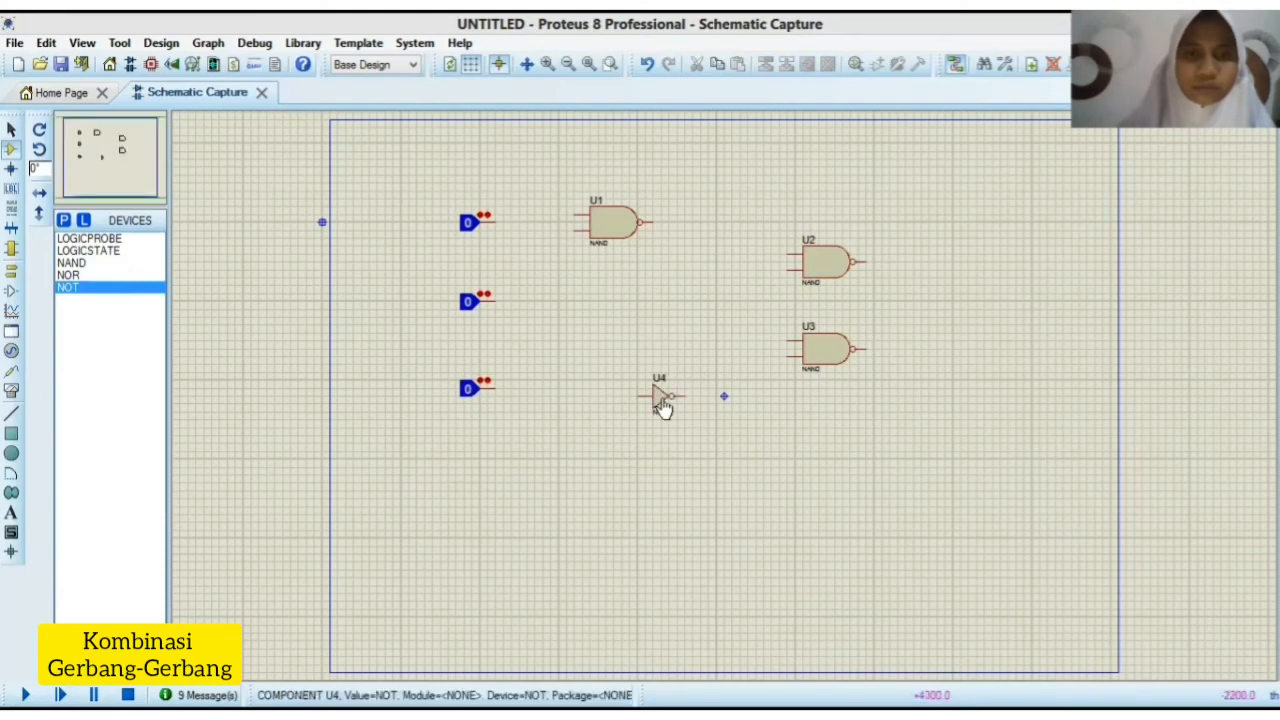
Step: Place a NOR gate to the right of the two stacked NAND gates, vertically between them
{"action": "left_click", "coordinate": [91, 275]}
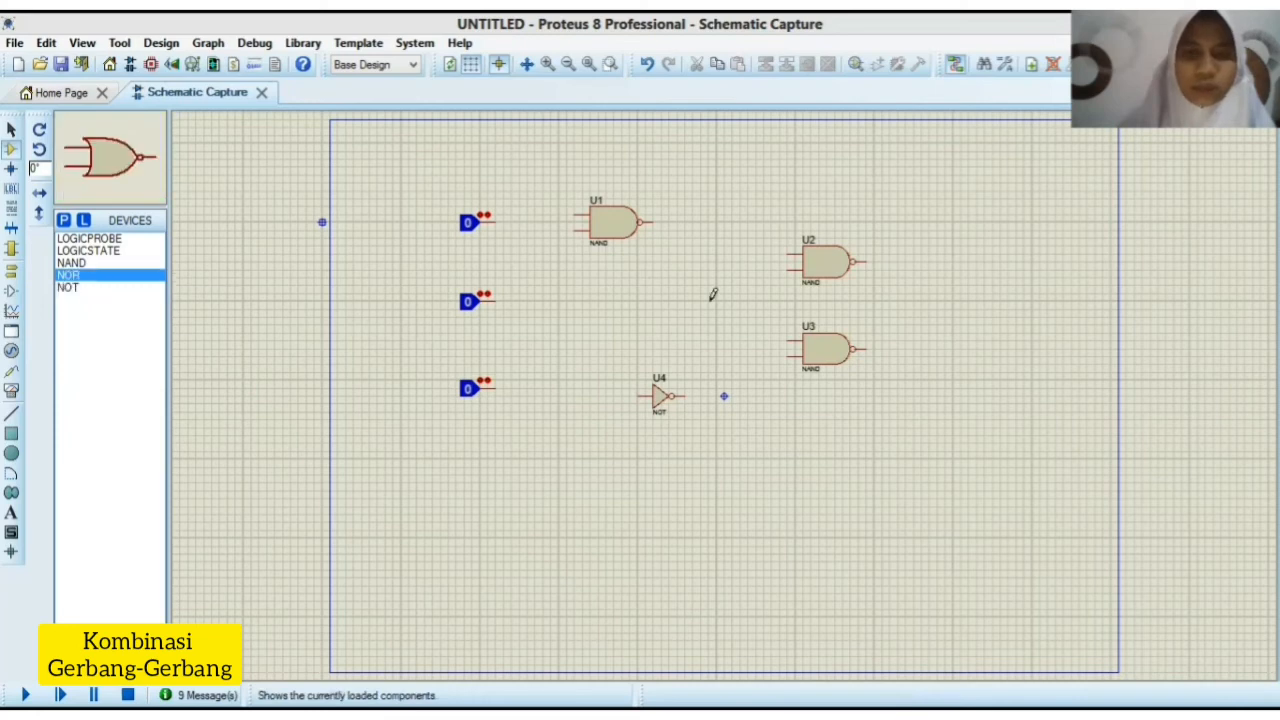
{"action": "left_click", "coordinate": [940, 300]}
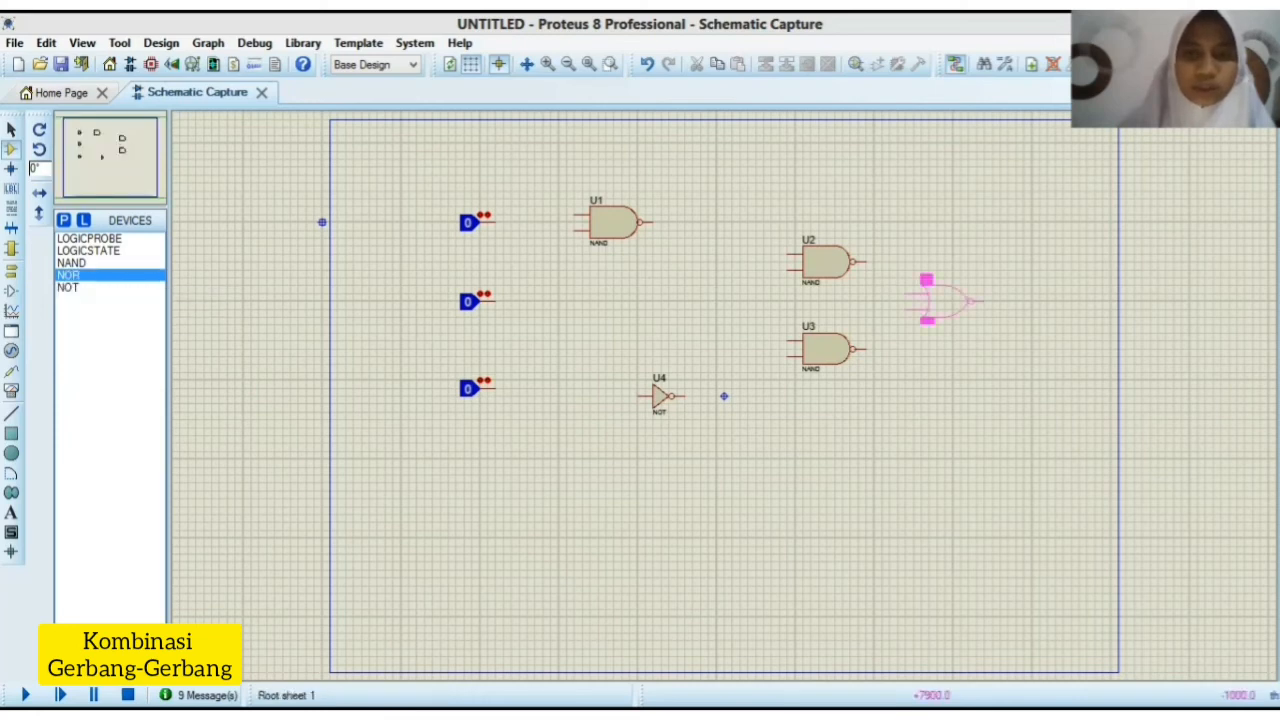
{"action": "left_click", "coordinate": [942, 302]}
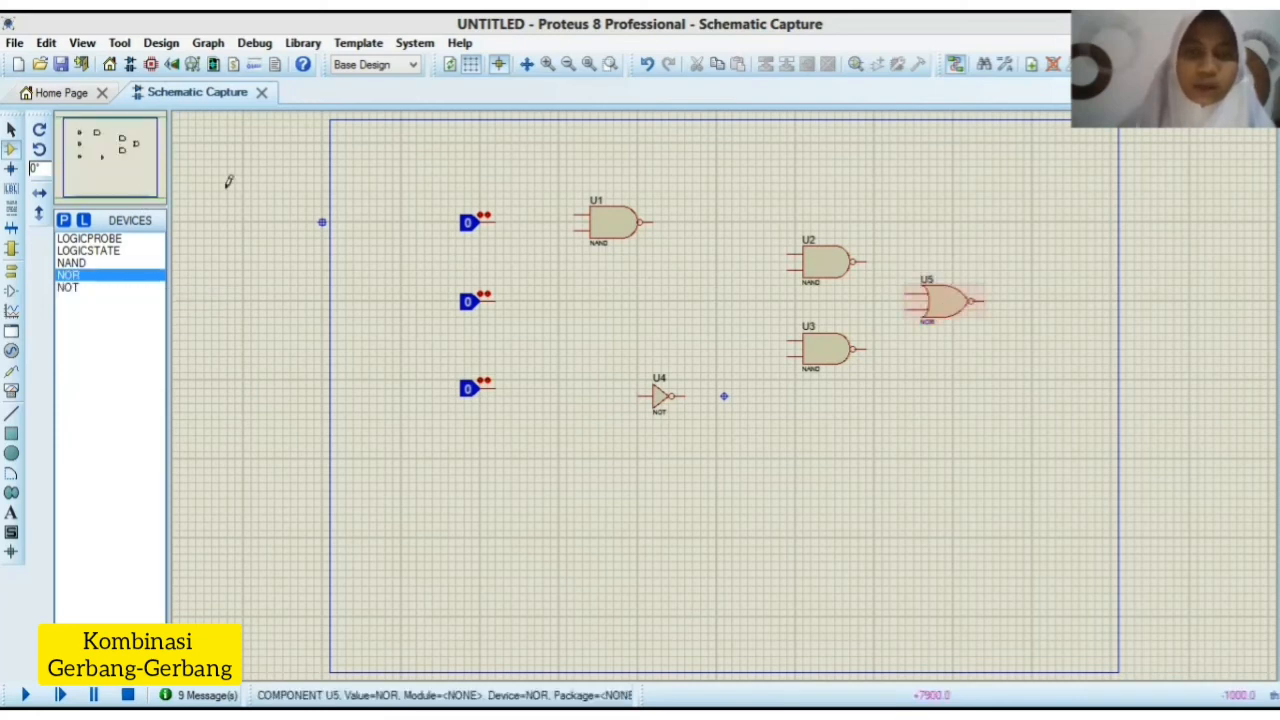
Step: Wire the uppermost logic state to U1's upper input and the middle logic state to U1's lower input
{"action": "left_click", "coordinate": [493, 220]}
{"action": "left_click", "coordinate": [576, 215]}
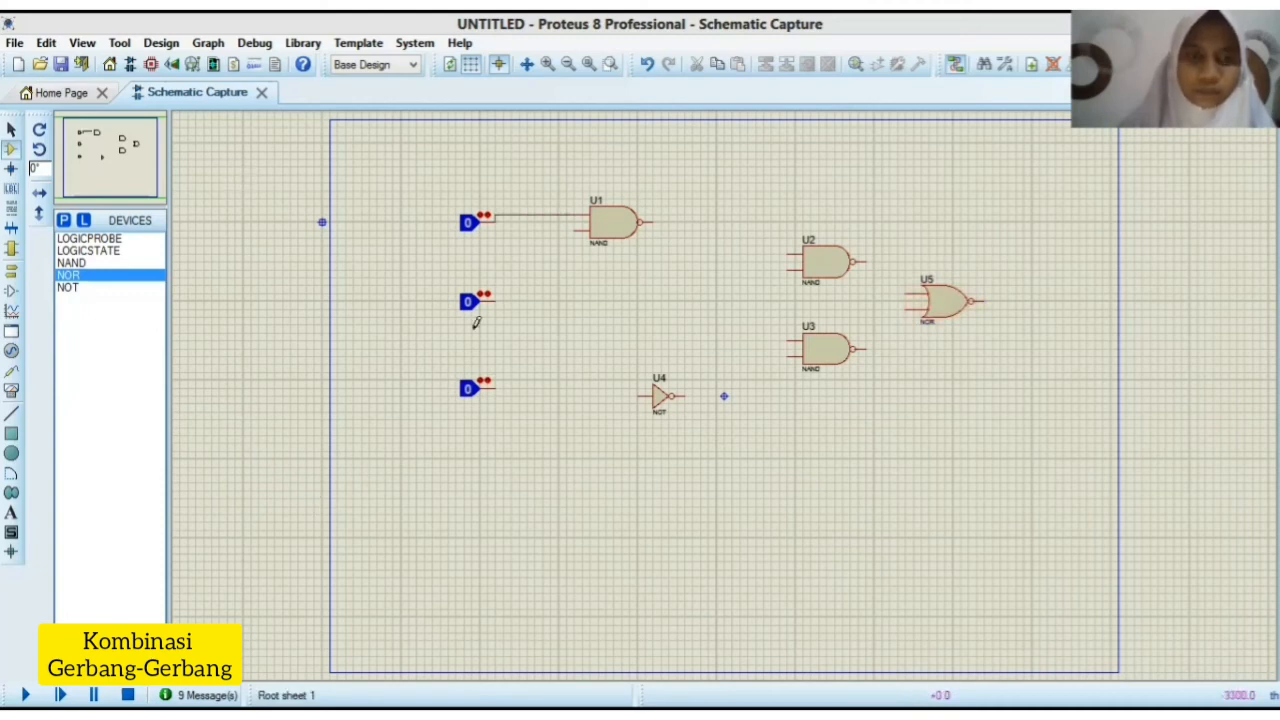
{"action": "left_click", "coordinate": [492, 300]}
{"action": "left_click", "coordinate": [576, 230]}
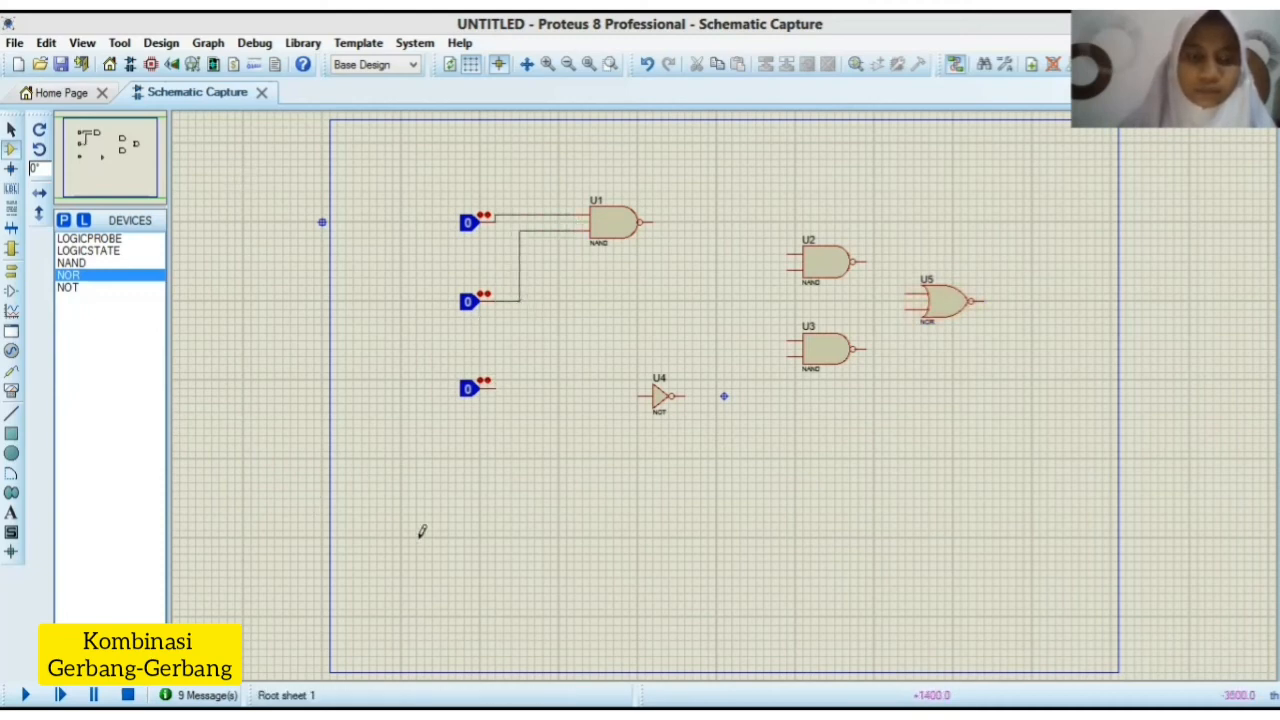
Step: Wire U1's output and the lowest logic state into U2's upper and lower inputs, and the outputs of U2 and U3 into NOR gate U5
{"action": "left_click", "coordinate": [650, 222]}
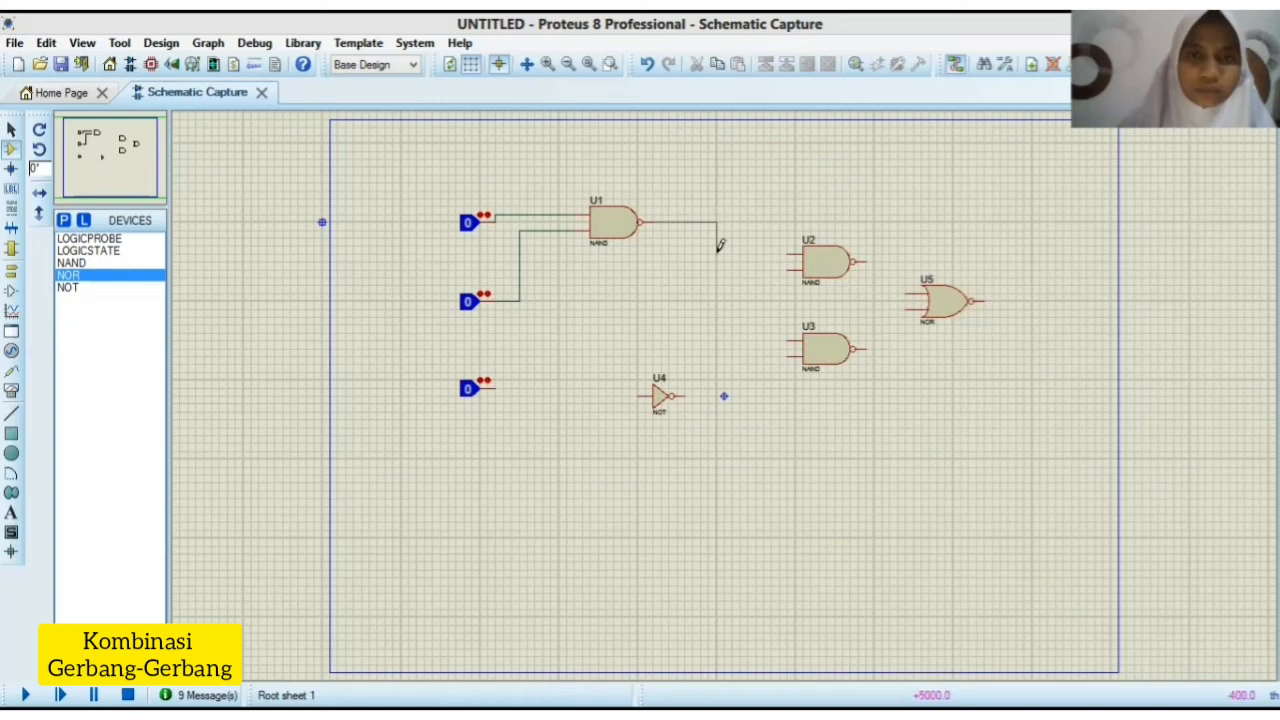
{"action": "left_click", "coordinate": [793, 253]}
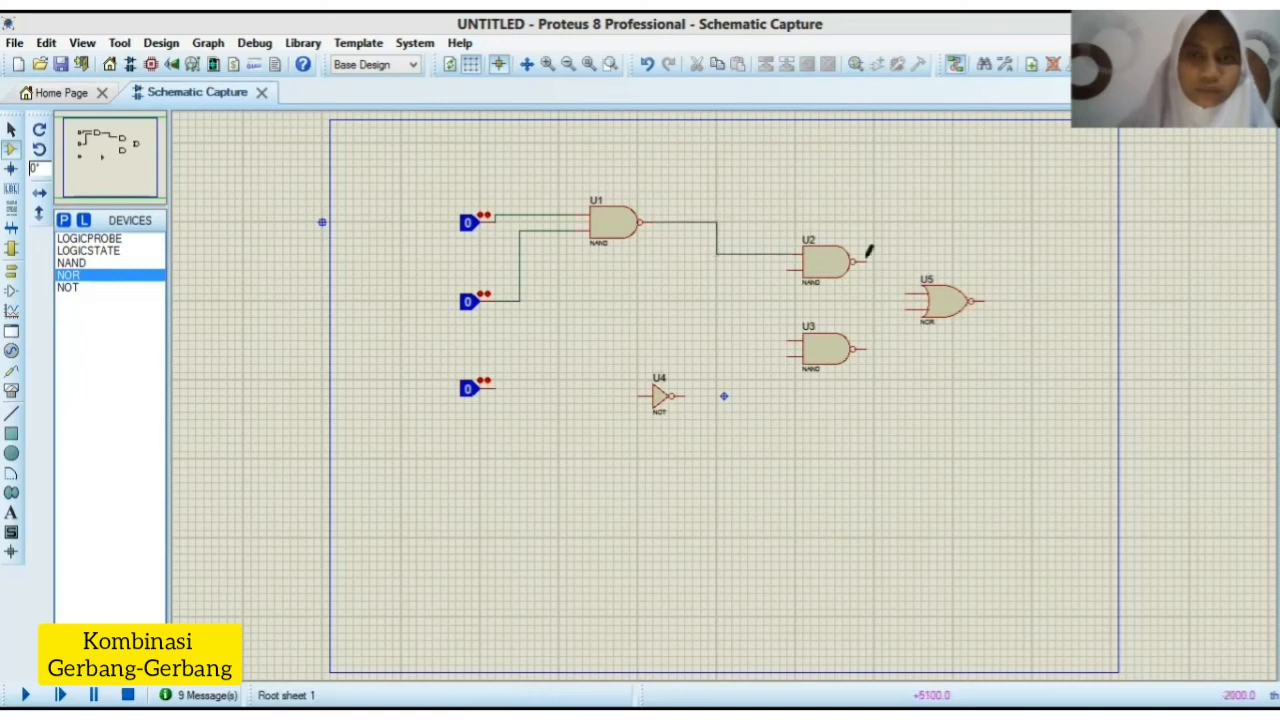
{"action": "left_click", "coordinate": [904, 293]}
{"action": "left_click", "coordinate": [866, 349]}
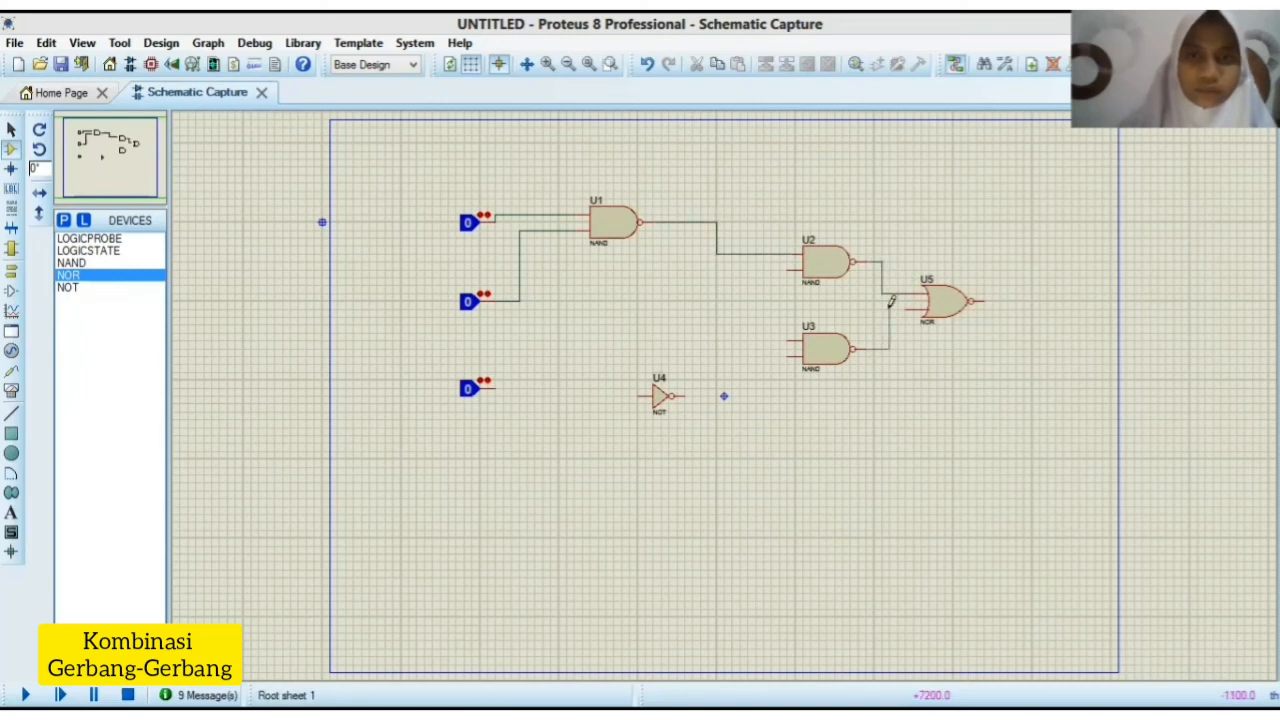
{"action": "left_click", "coordinate": [908, 308]}
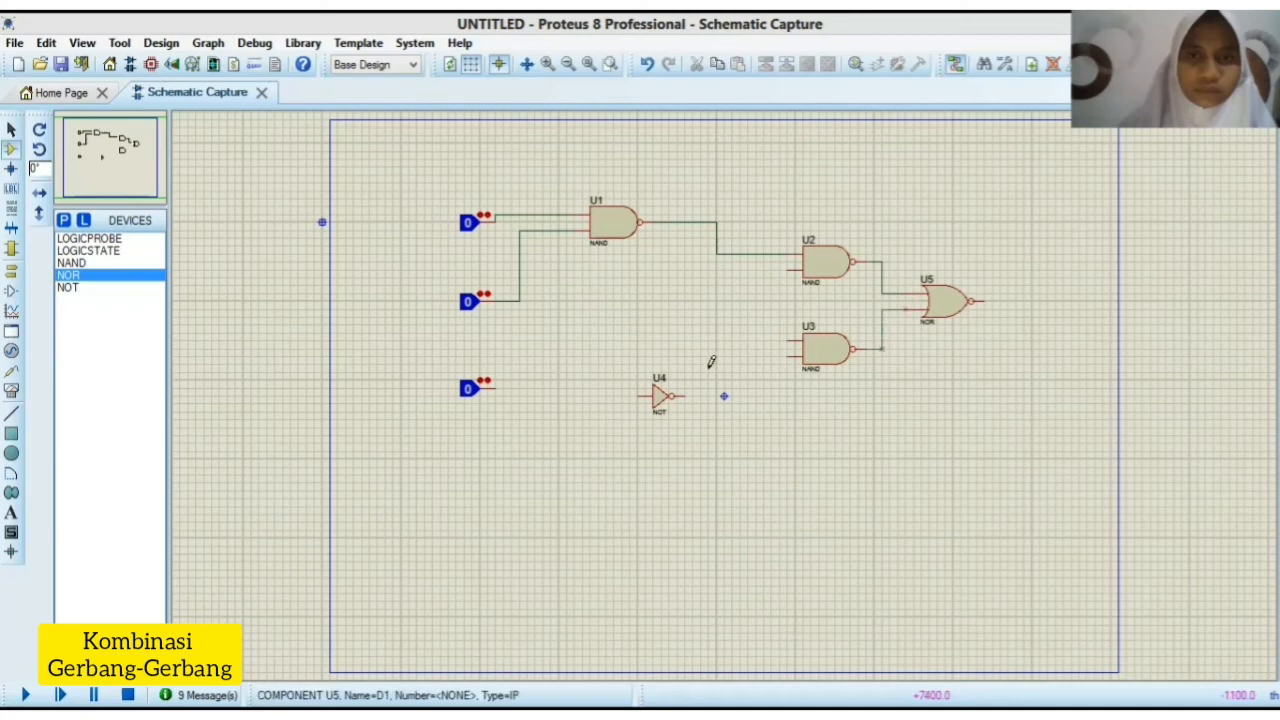
{"action": "left_click", "coordinate": [795, 270]}
{"action": "left_click", "coordinate": [494, 387]}
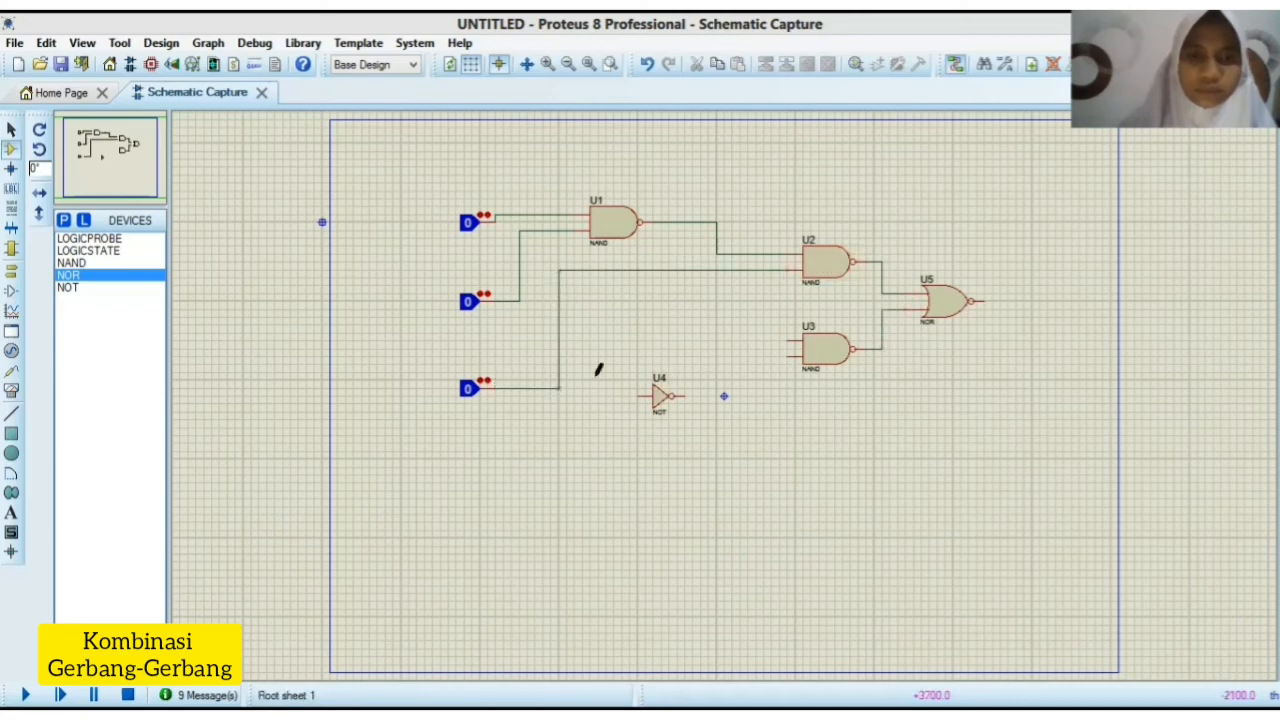
Step: Wire the lowest logic state through NOT gate U4 to U3's lower input, and U3's upper input to the uppermost logic state's wire
{"action": "left_click", "coordinate": [559, 388]}
{"action": "left_click", "coordinate": [645, 396]}
{"action": "left_click", "coordinate": [684, 396]}
{"action": "left_click", "coordinate": [790, 357]}
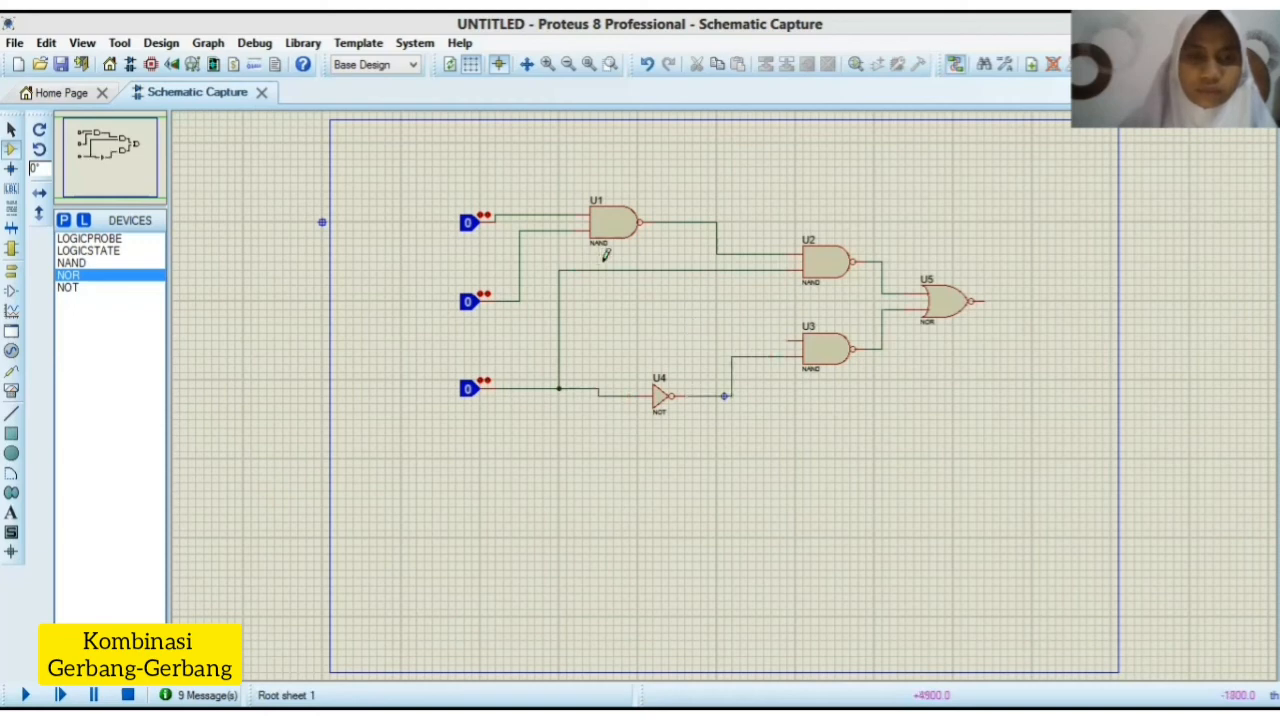
{"action": "left_click", "coordinate": [790, 341]}
{"action": "left_click", "coordinate": [542, 214]}
Step: Place a logic probe to the right of NOR gate U5 and wire it to the gate's output
{"action": "left_click", "coordinate": [88, 238]}
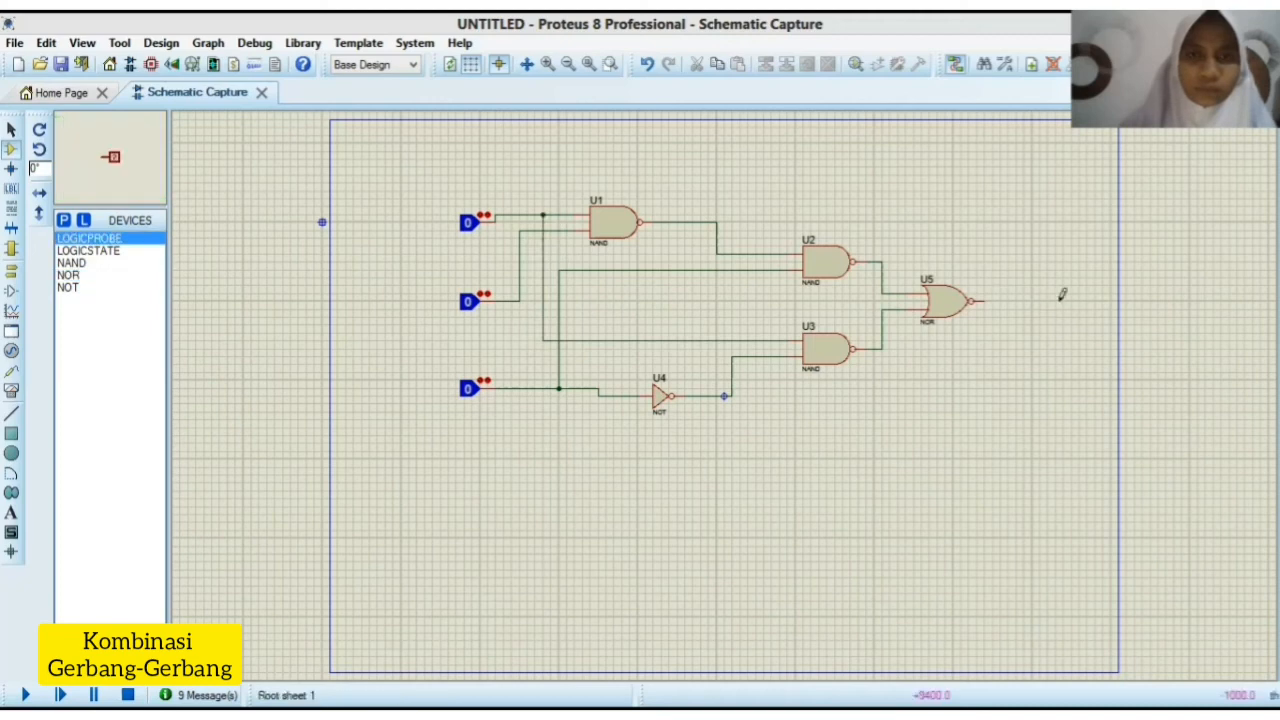
{"action": "left_click", "coordinate": [1068, 300]}
{"action": "left_click", "coordinate": [985, 300]}
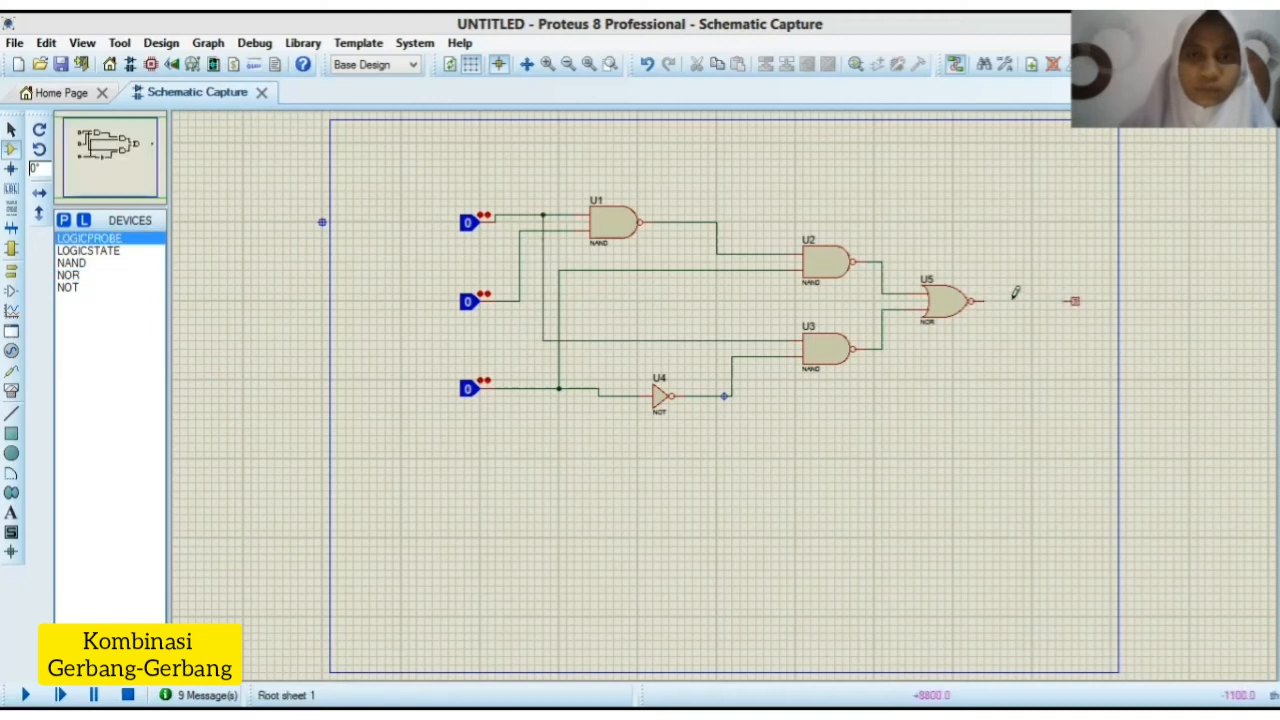
{"action": "left_click", "coordinate": [1066, 300]}
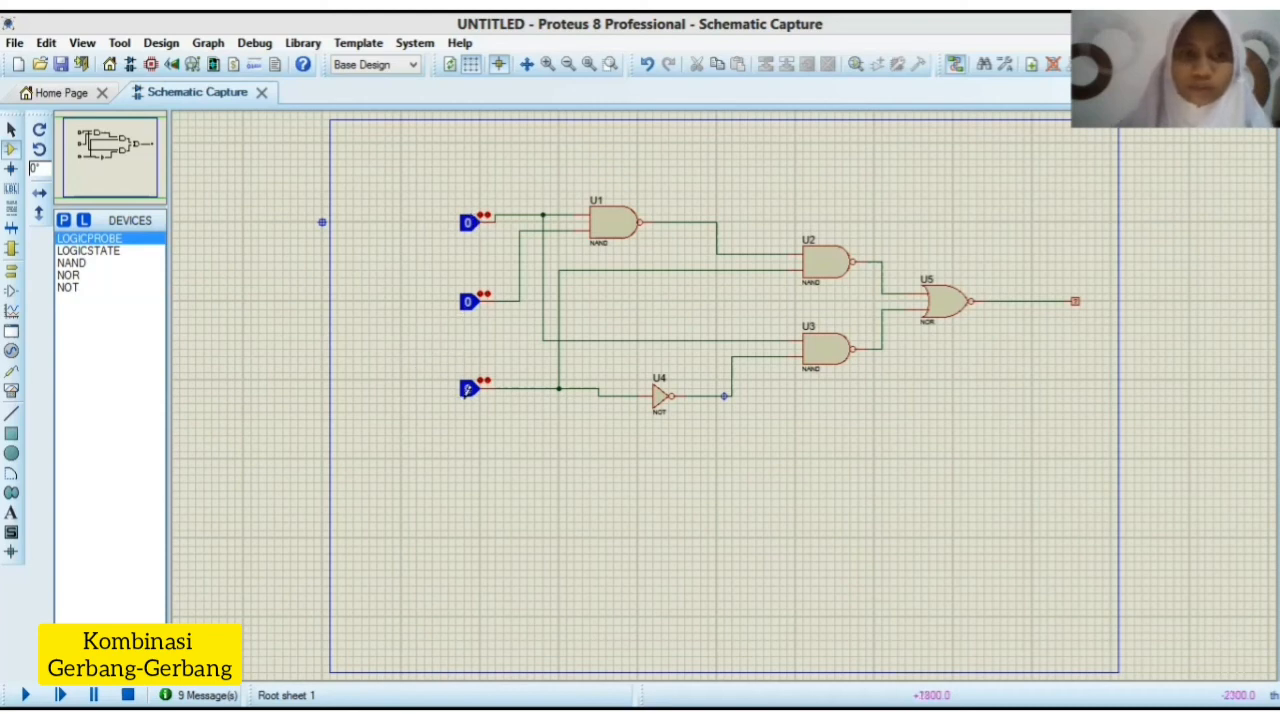
Step: Simulate the combination circuit and test it with upper/middle/lower inputs 0/0/1, 0/1/1, 1/1/1, 1/0/0 and 1/1/0
{"action": "left_click", "coordinate": [468, 388]}
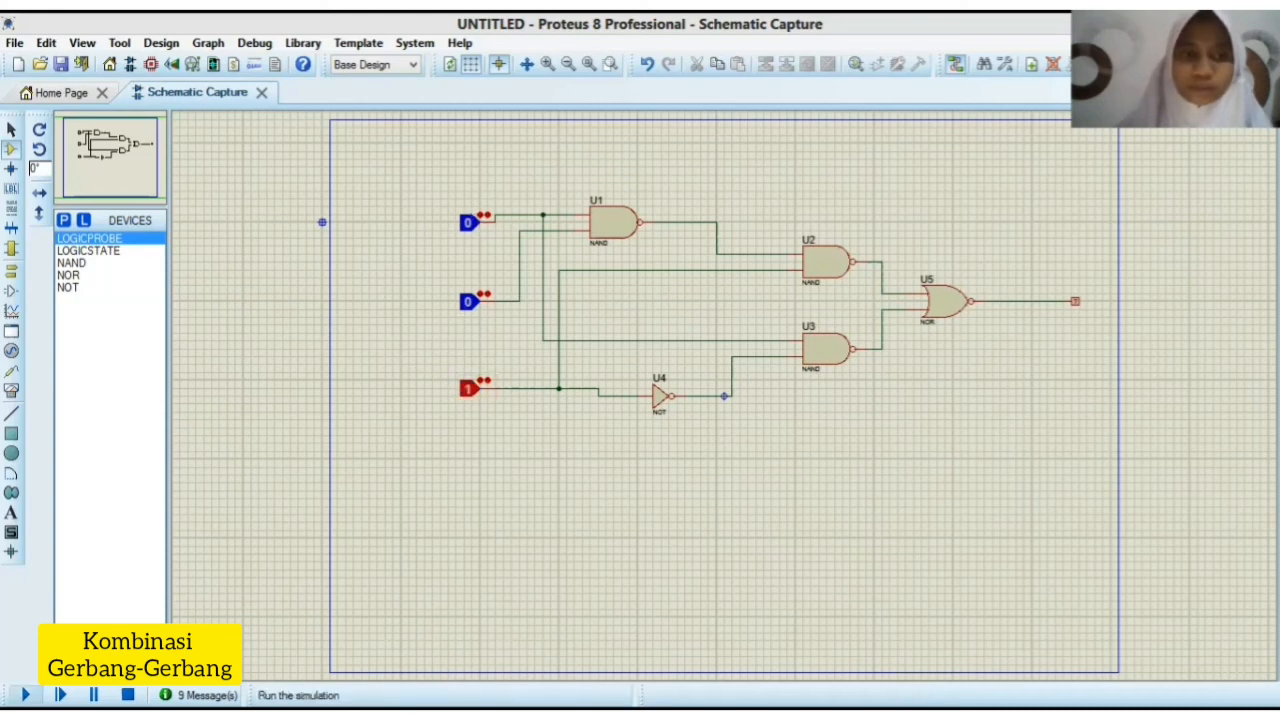
{"action": "left_click", "coordinate": [26, 694]}
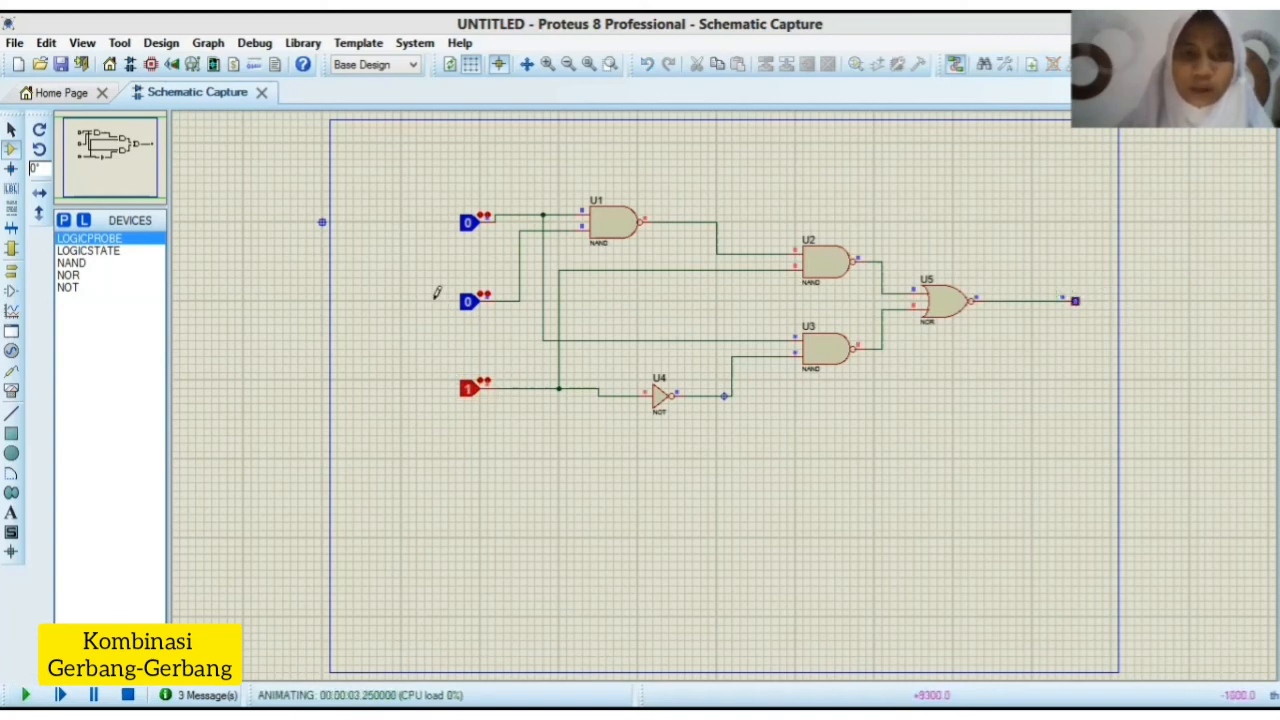
{"action": "left_click", "coordinate": [468, 306]}
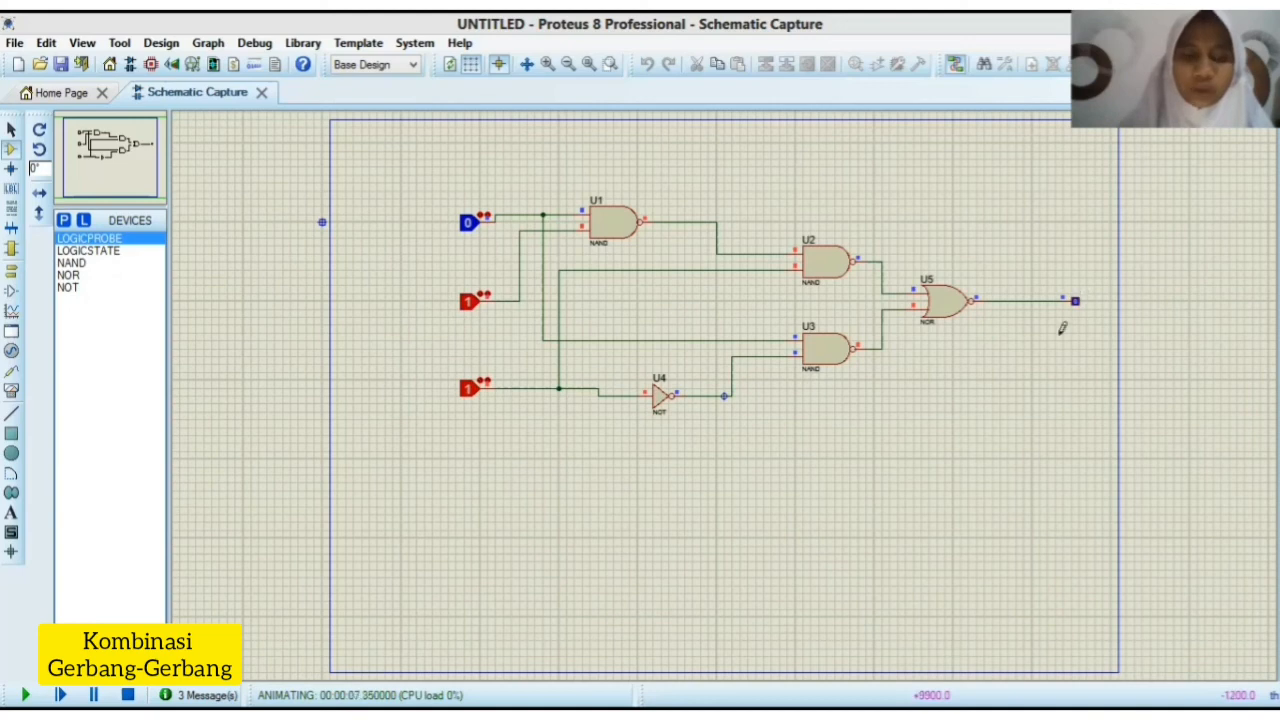
{"action": "left_click", "coordinate": [469, 225]}
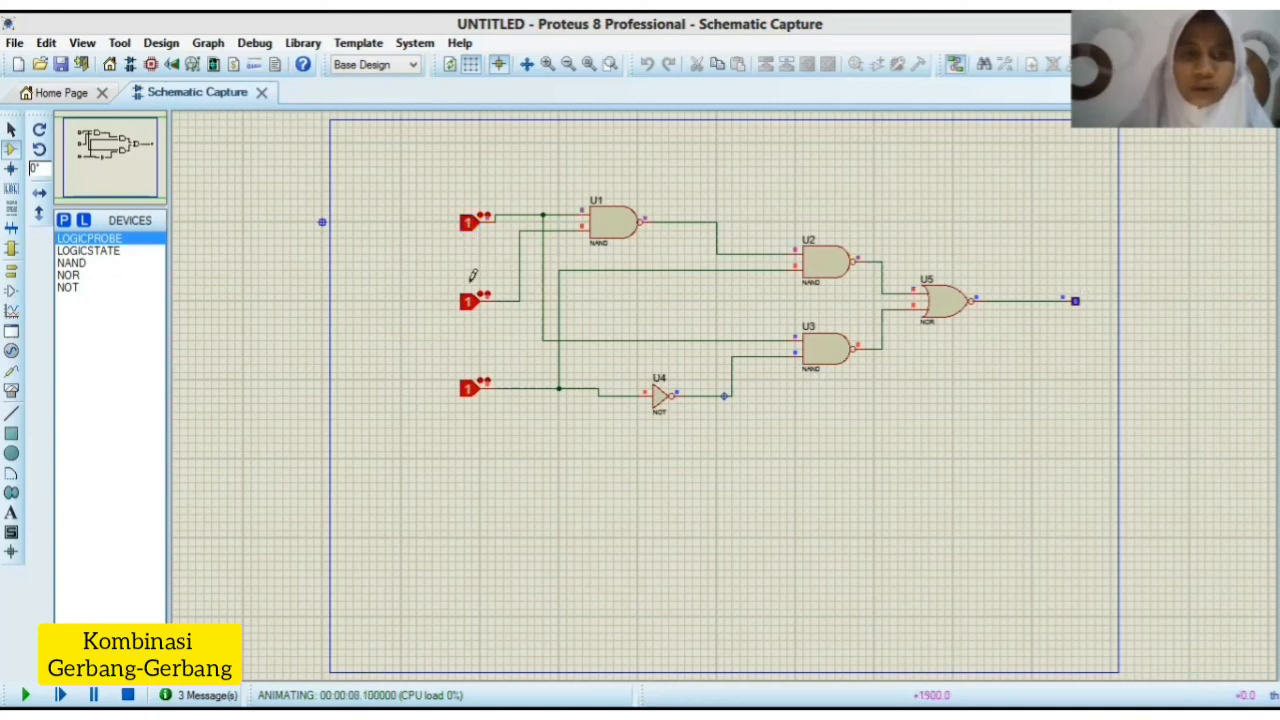
{"action": "left_click", "coordinate": [469, 306]}
{"action": "left_click", "coordinate": [467, 392]}
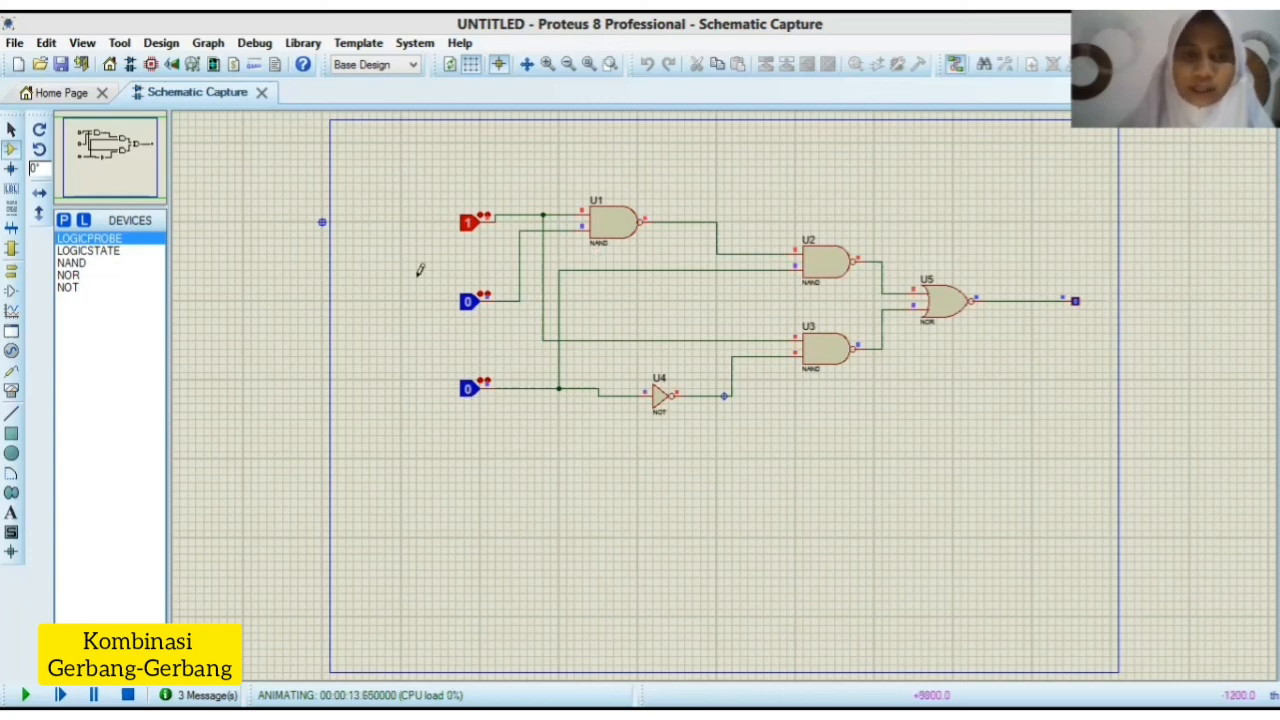
{"action": "left_click", "coordinate": [472, 306]}
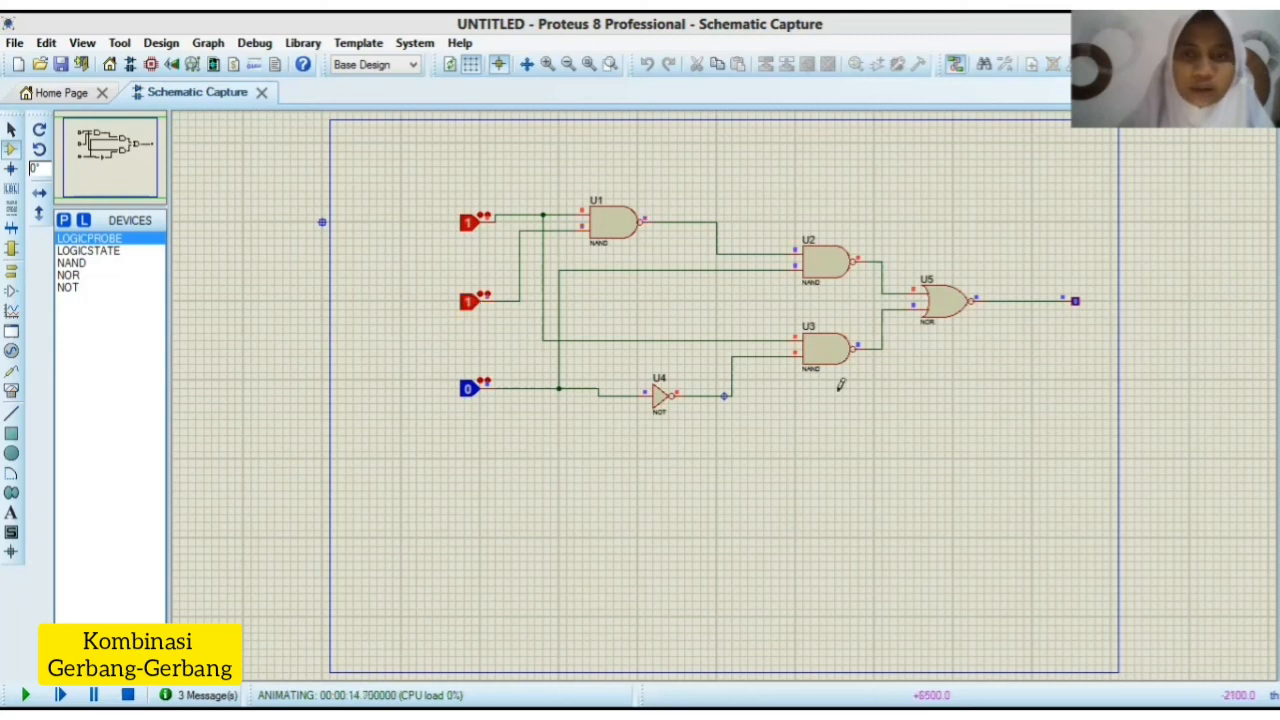